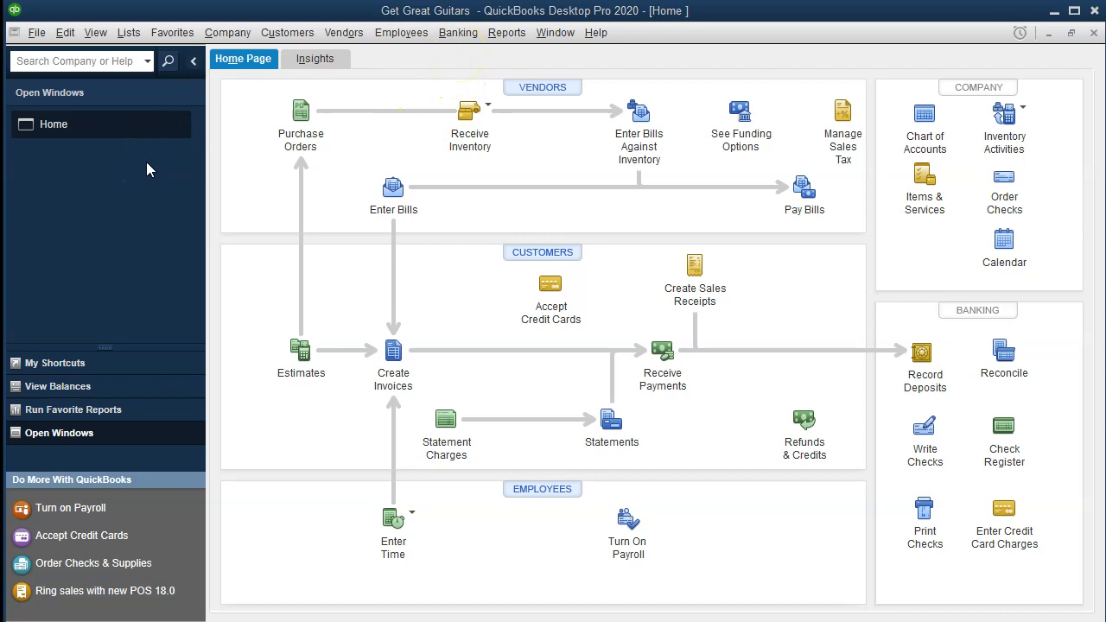
left_click(96, 33)
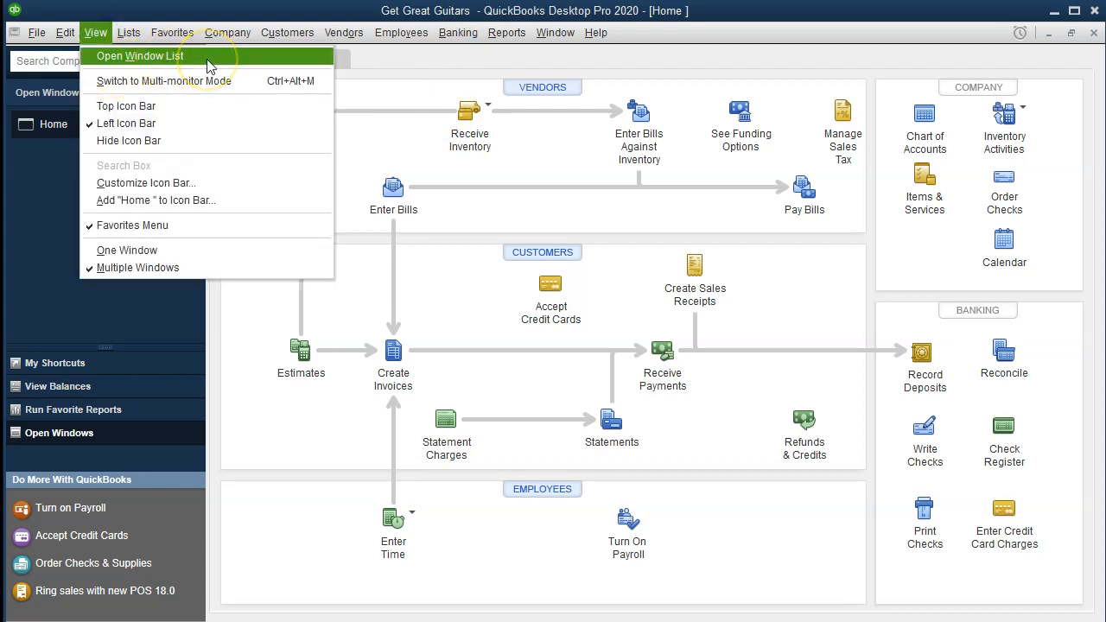
left_click(34, 173)
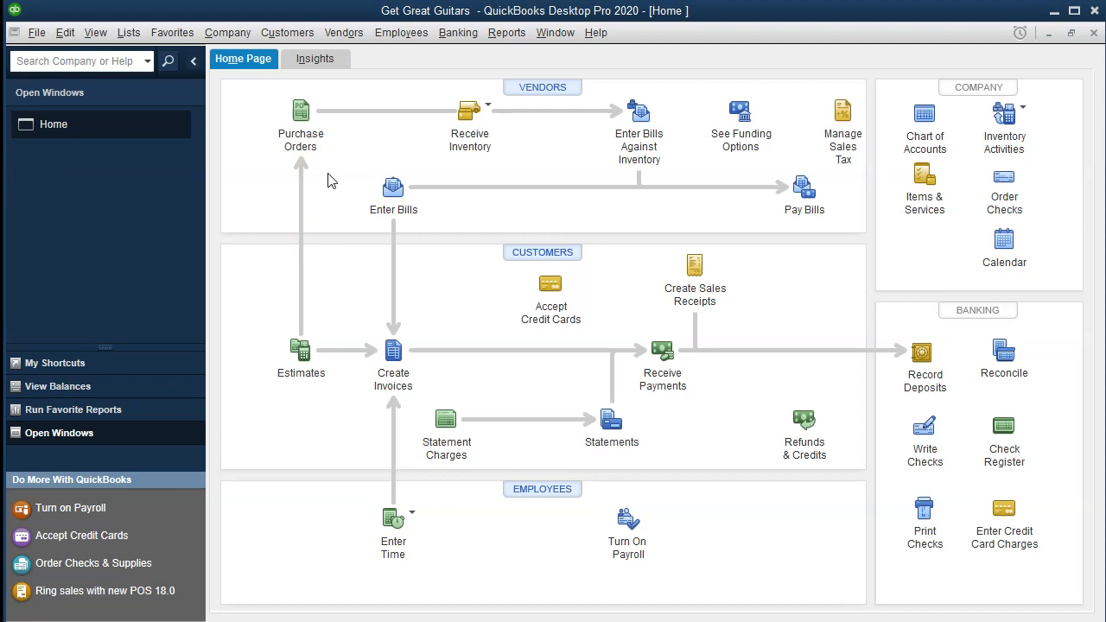
Open the standard Balance Sheet report from the company and financial reports.
left_click(500, 40)
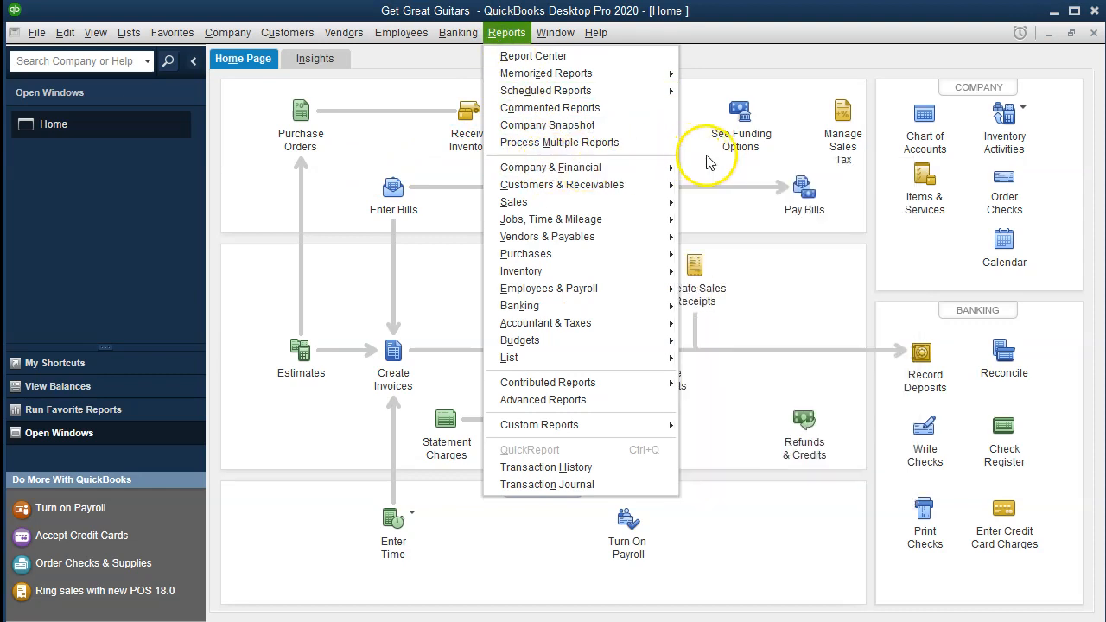
mouse_move(654, 168)
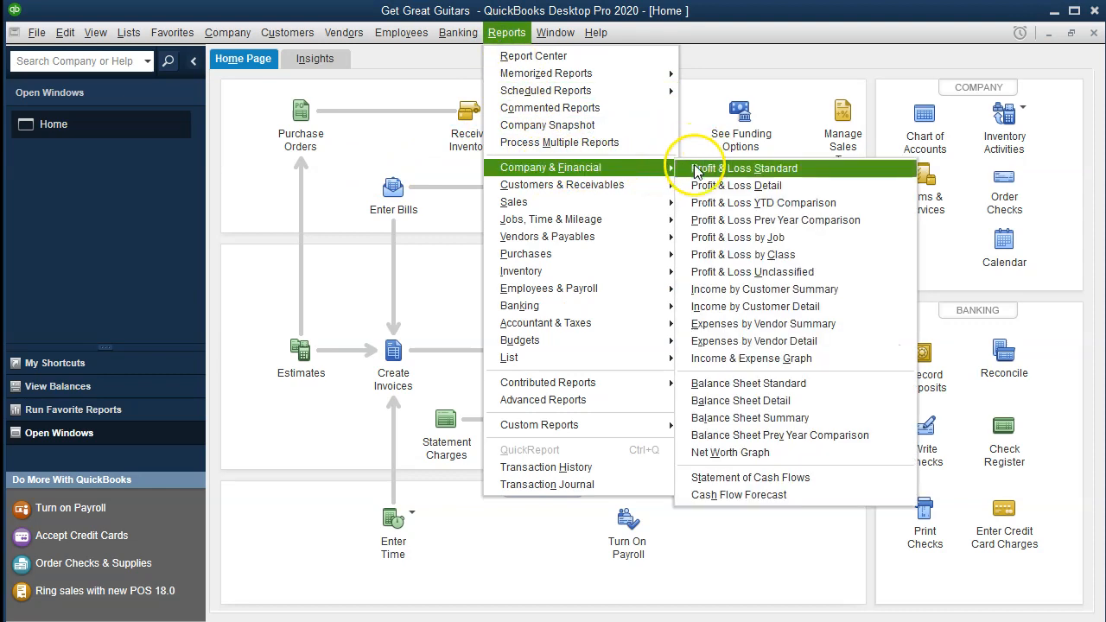
left_click(815, 387)
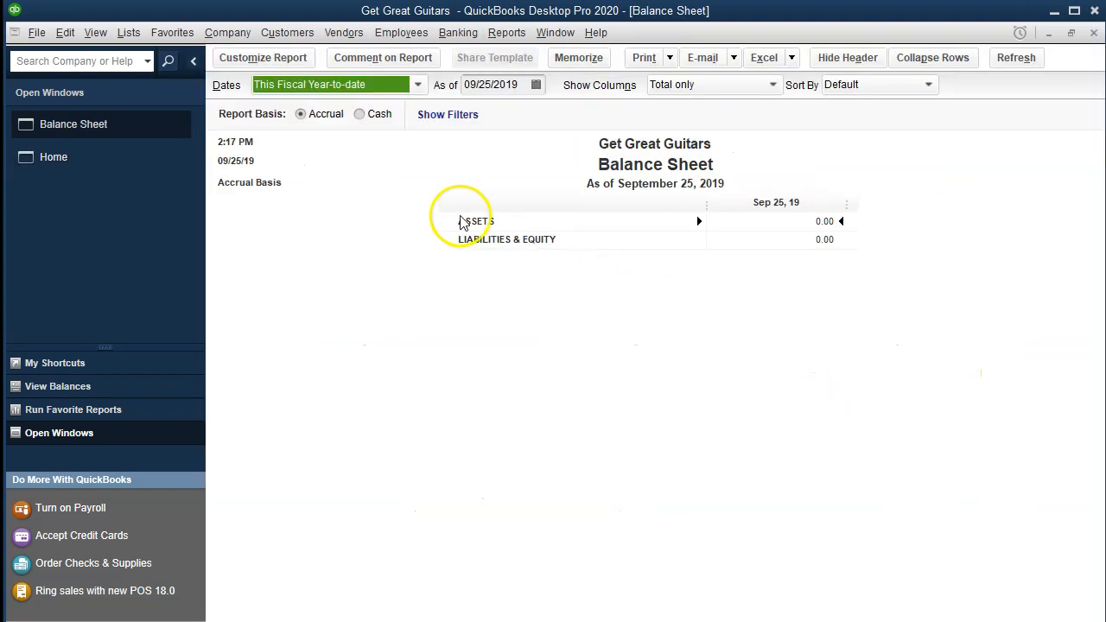
Customize the Balance Sheet to cover 01/01/2020 through 12/31/2020.
left_click(286, 65)
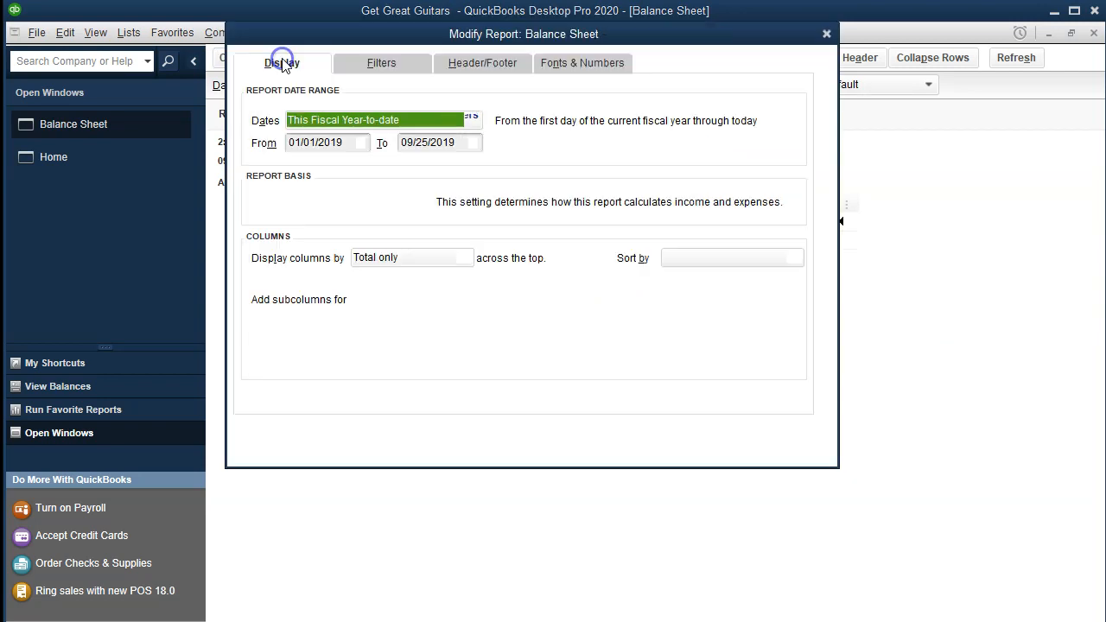
key("Tab")
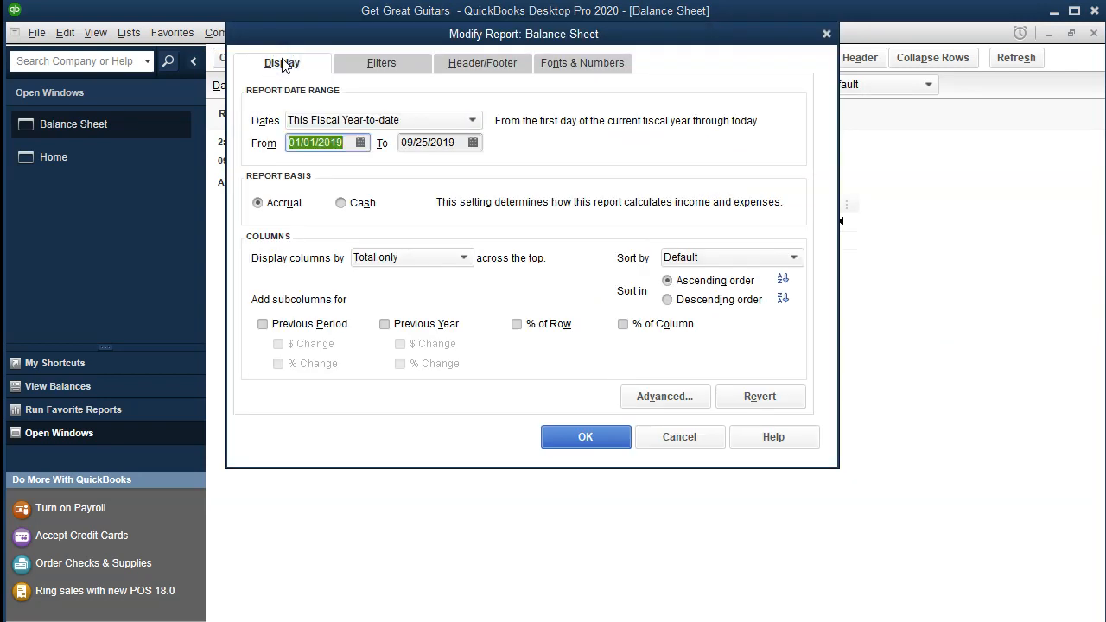
type("01/01/2020")
key("Tab")
type("12/31/2020")
key("Tab")
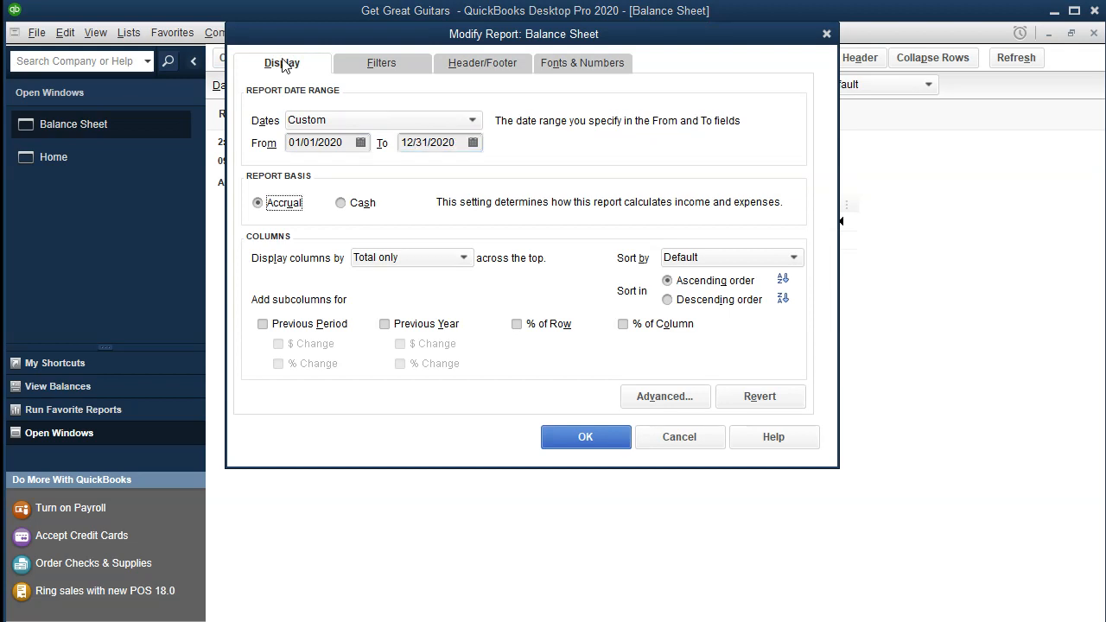
left_click(580, 435)
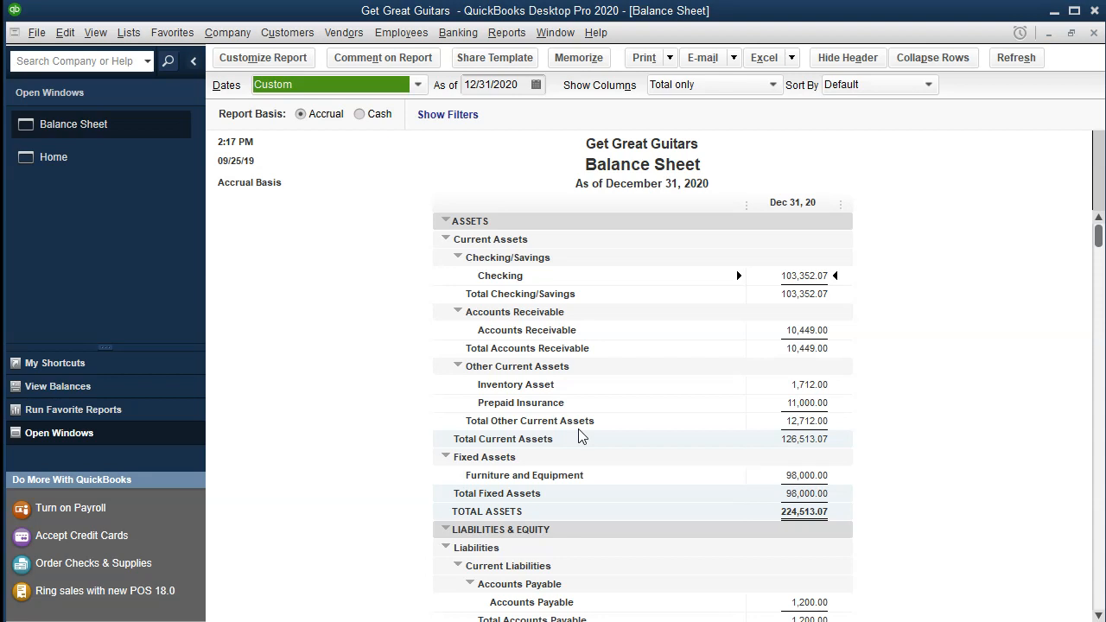
Review the Balance Sheet from Furniture and Equipment under fixed assets to Loan Payable under long-term liabilities.
left_click(826, 477)
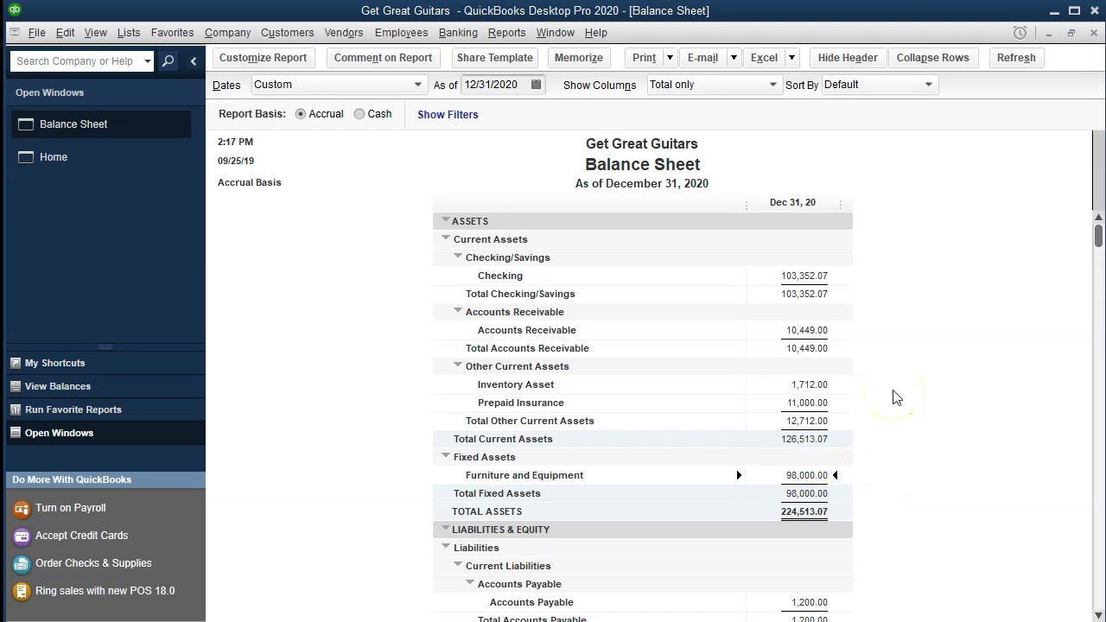
left_click(762, 476)
scroll(867, 279, "down", 5)
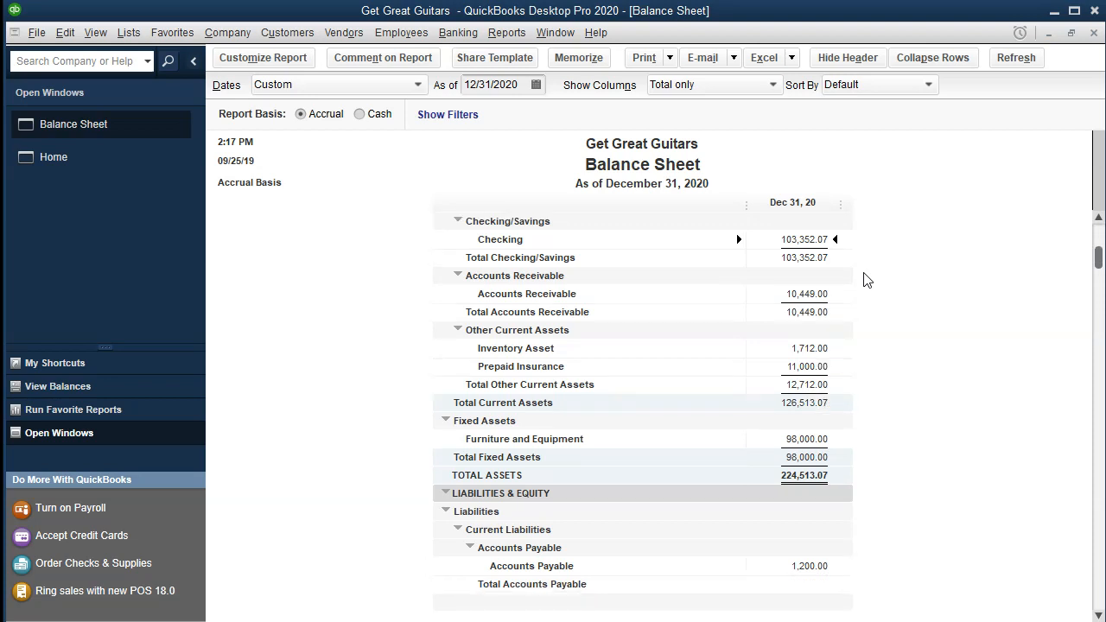
scroll(867, 280, "down", 1)
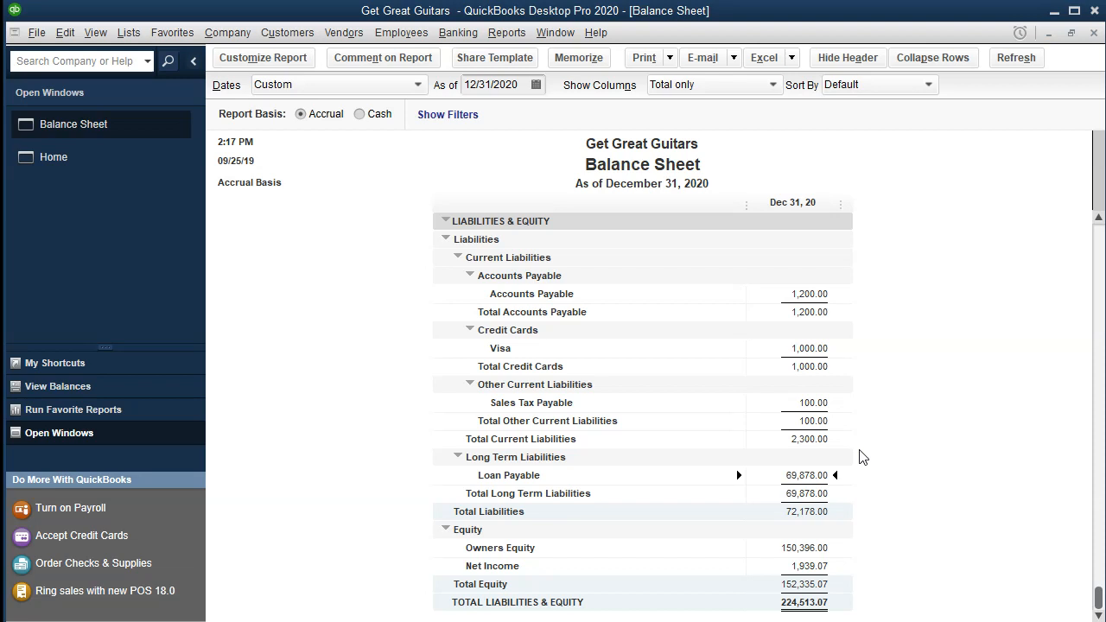
left_click(78, 159)
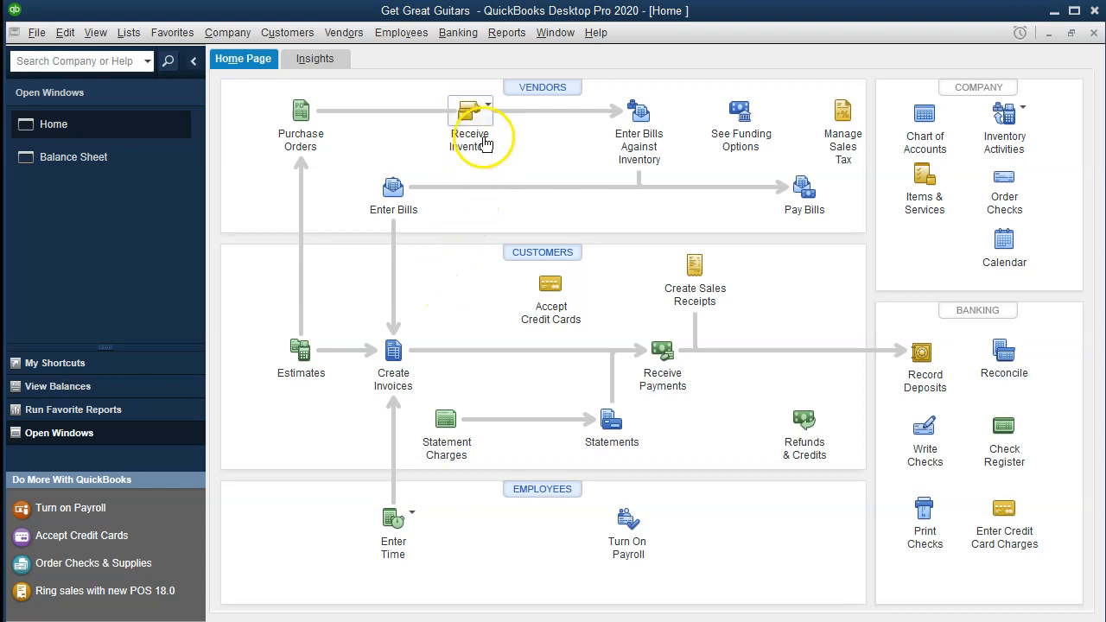
left_click(290, 33)
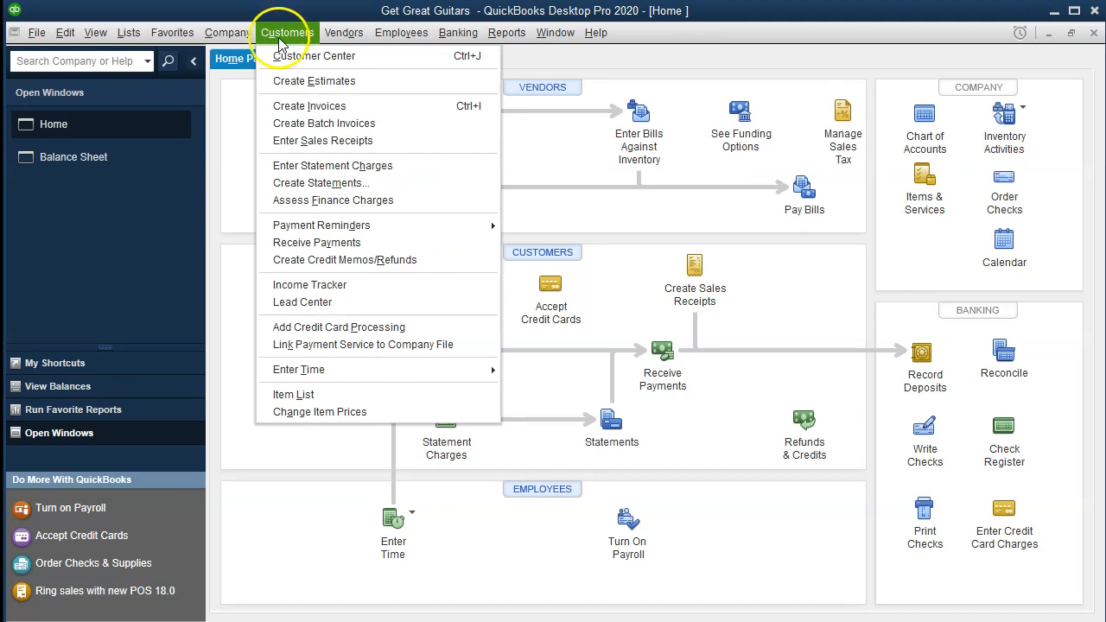
mouse_move(231, 33)
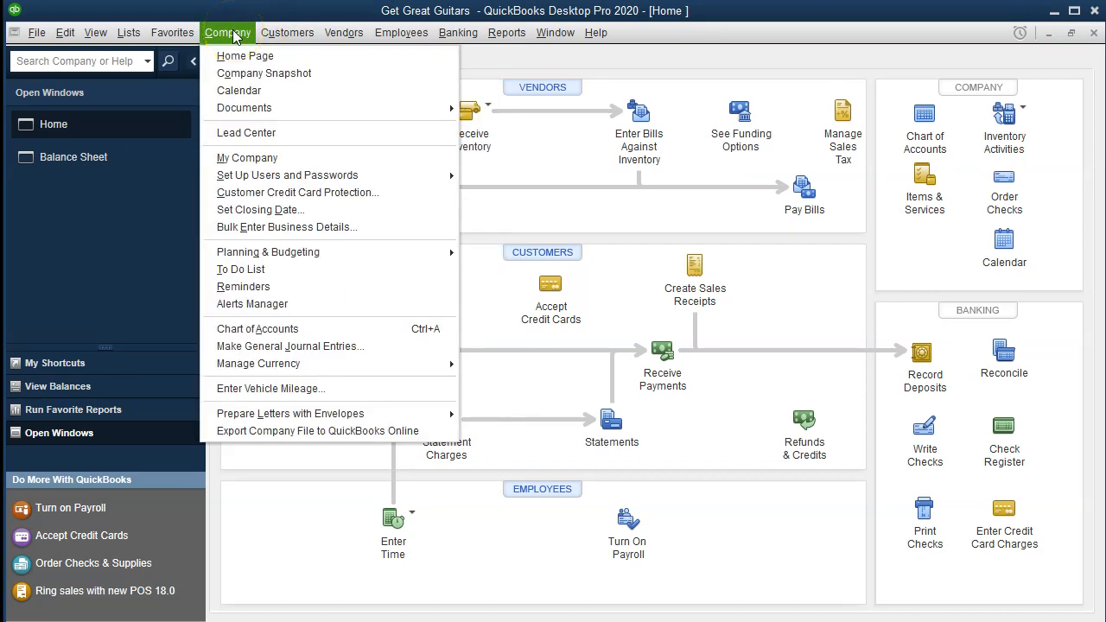
left_click(259, 345)
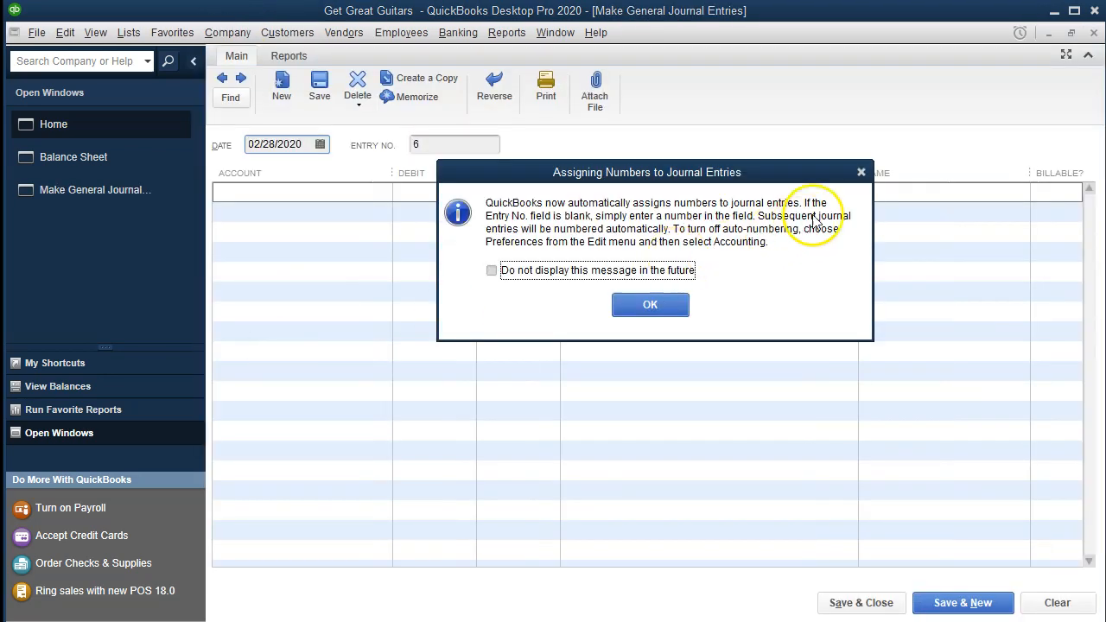
left_click(861, 172)
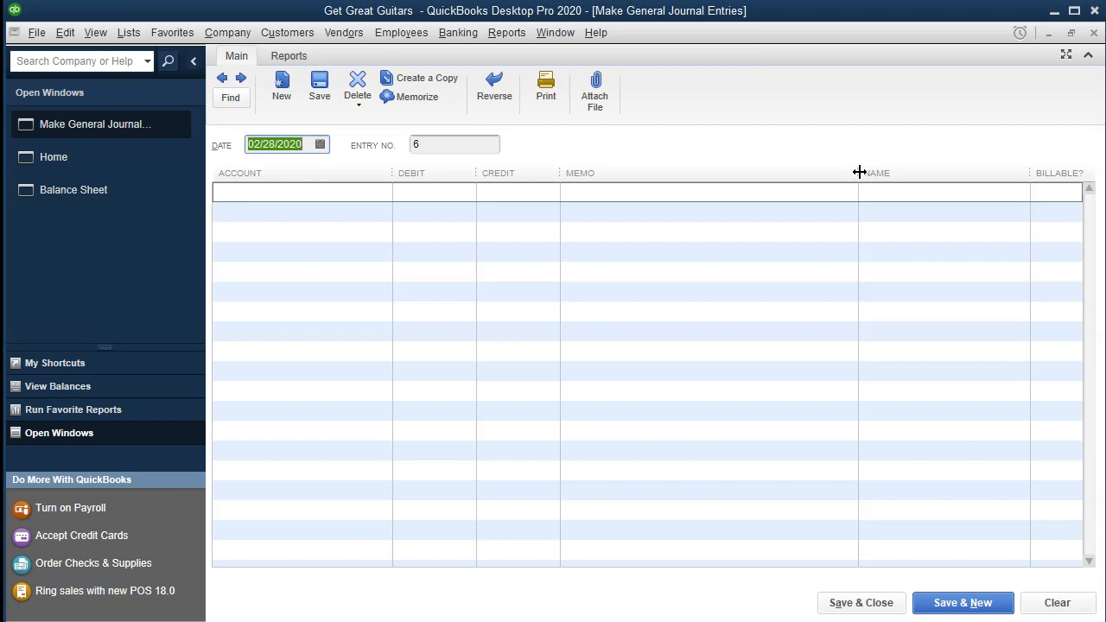
left_click(1094, 34)
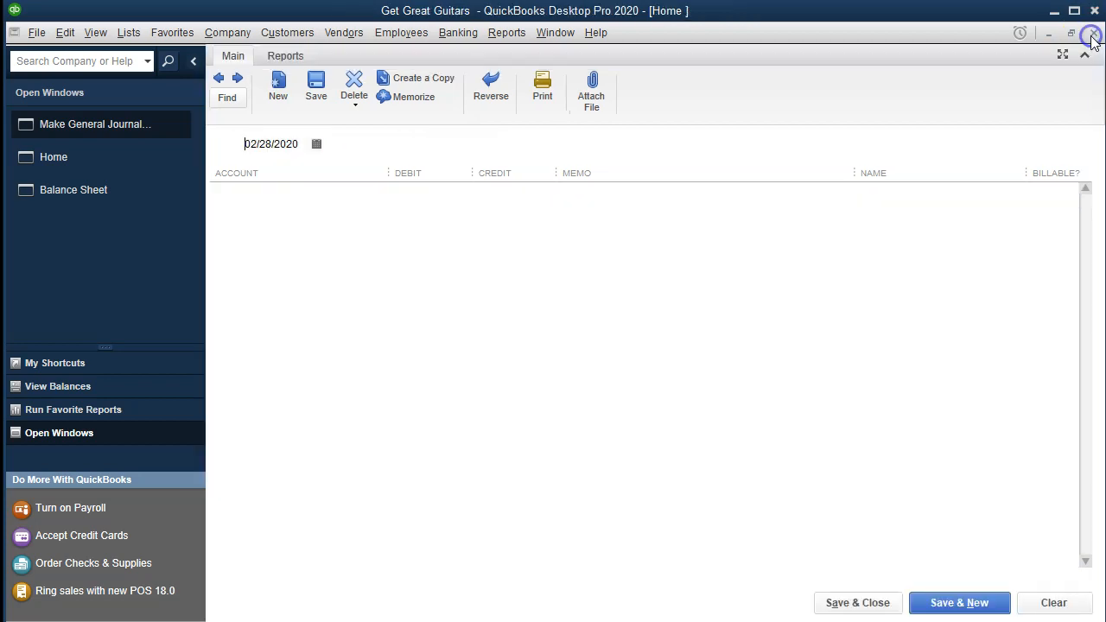
Check the Loan Payable and Furniture and Equipment lines on the Balance Sheet.
left_click(109, 164)
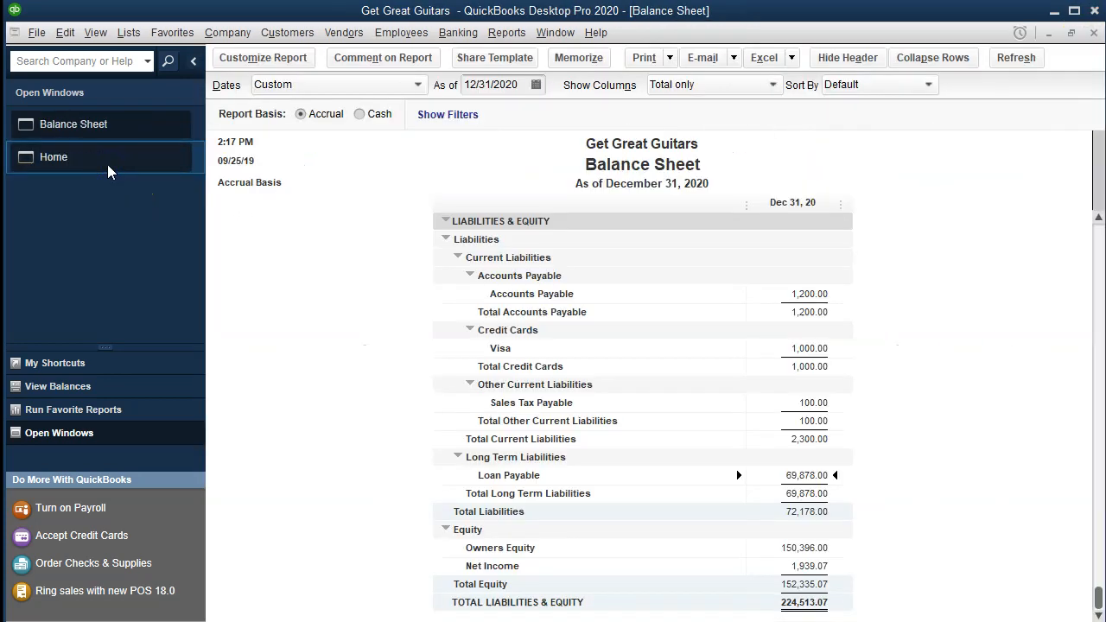
left_click(667, 415)
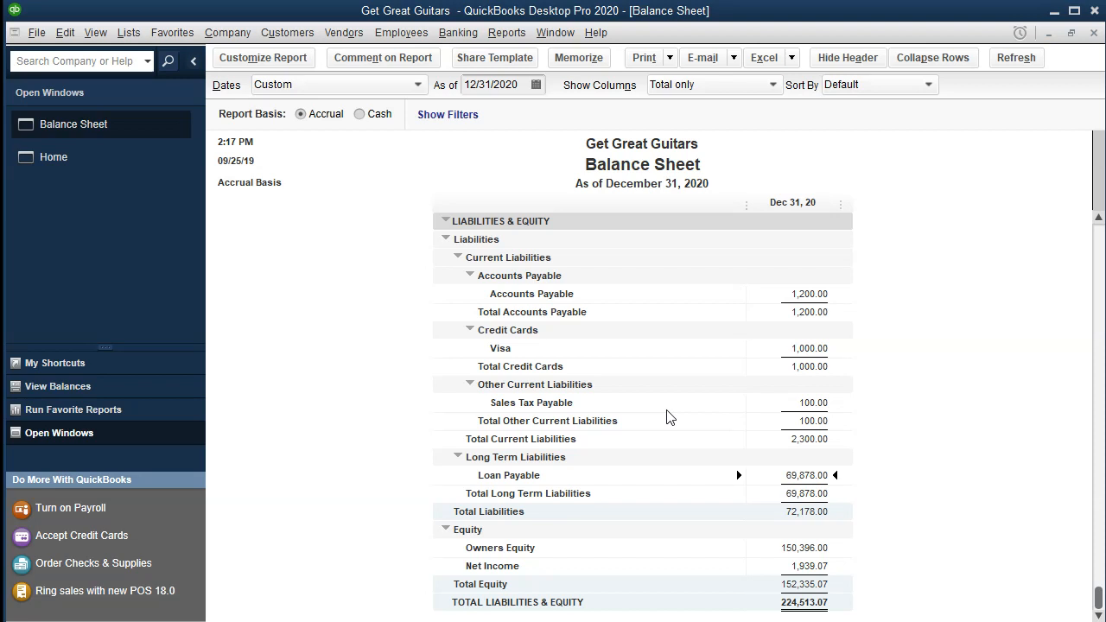
left_click(786, 481)
scroll(785, 481, "up", 4)
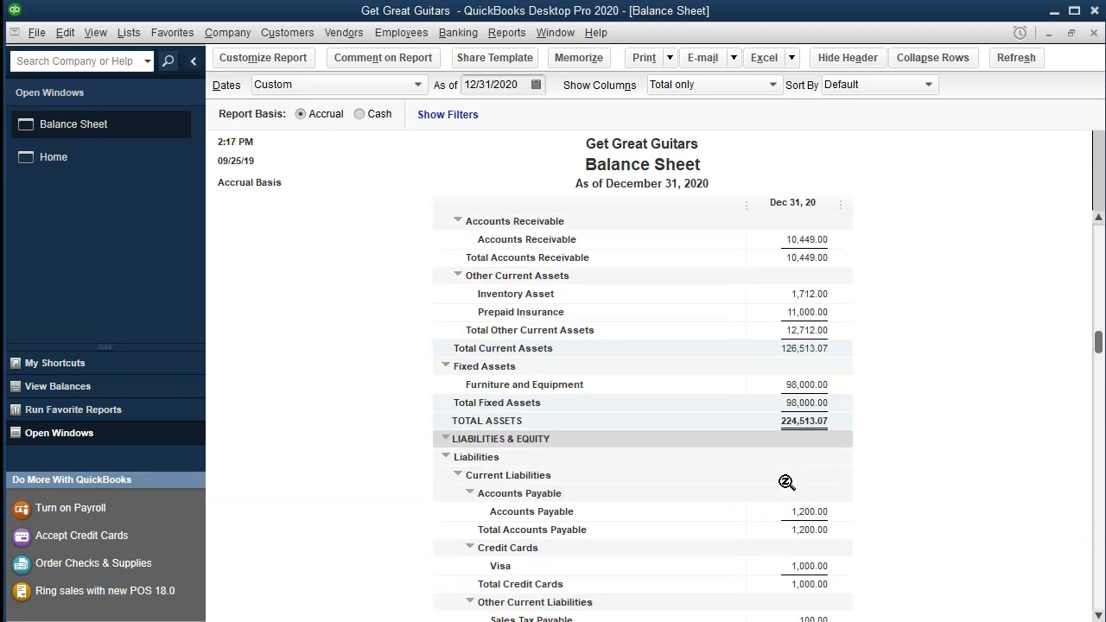
left_click(804, 385)
left_click(790, 427)
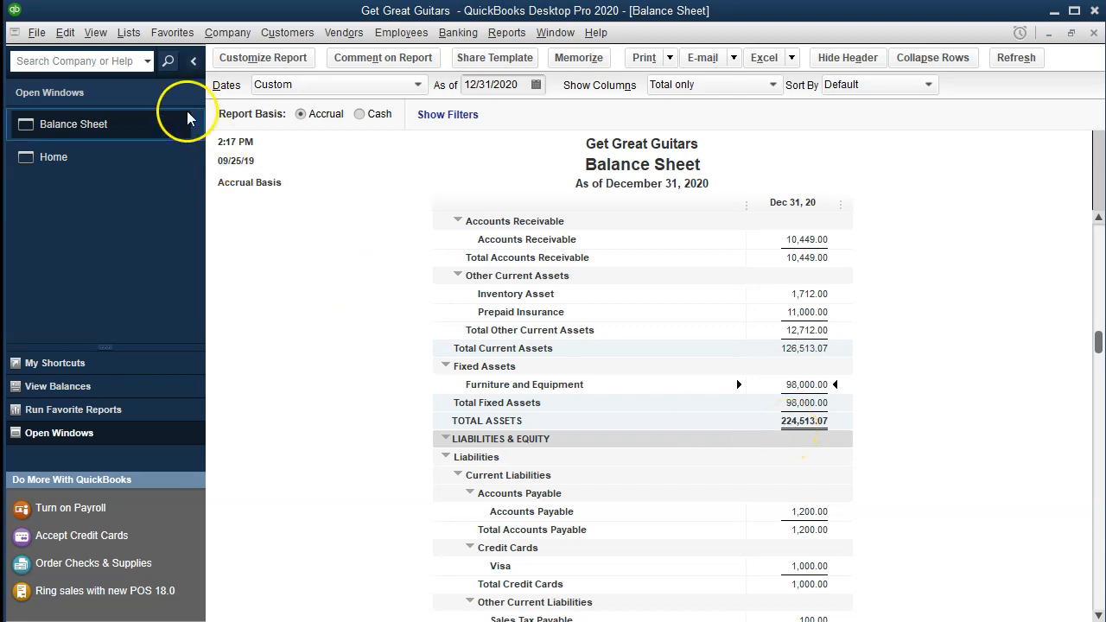
Open the Furniture and Equipment account's register from the Chart of Accounts.
left_click(128, 32)
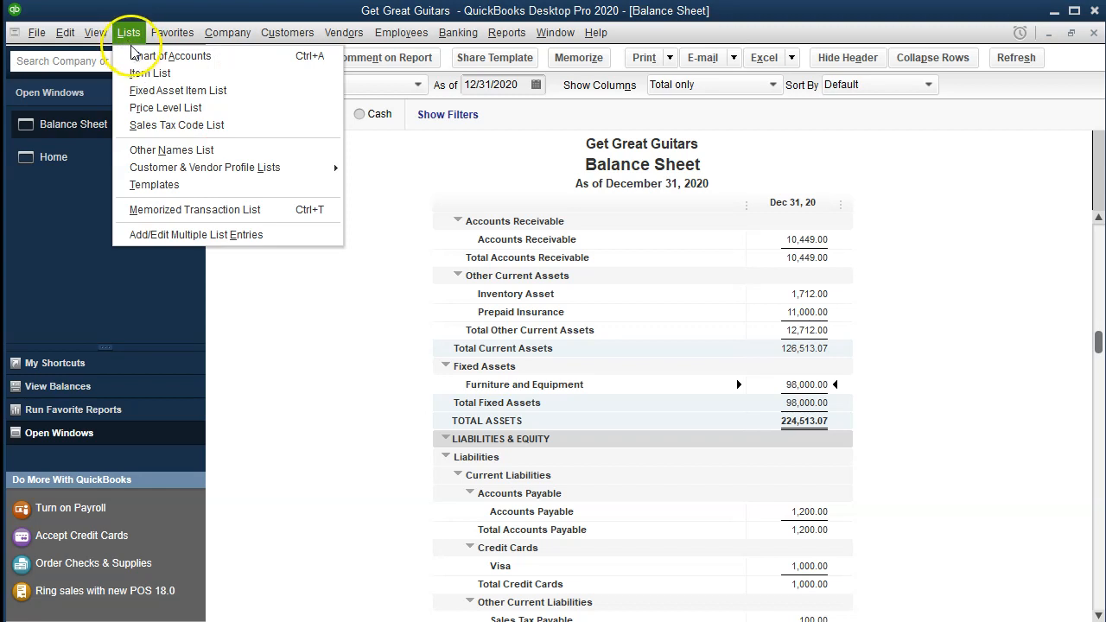
left_click(137, 55)
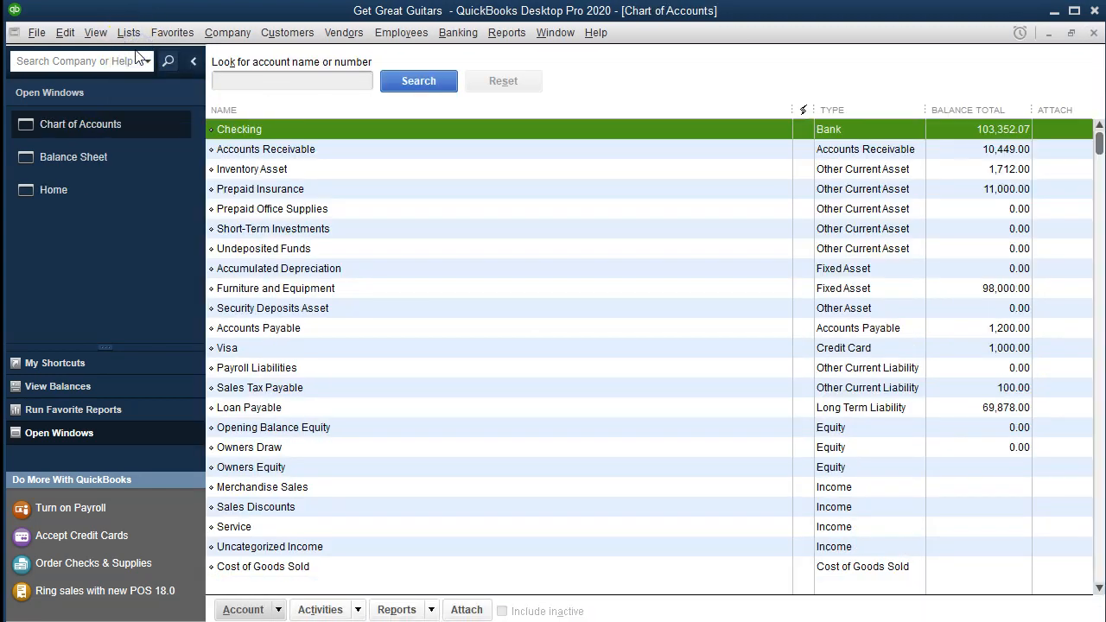
left_click(361, 289)
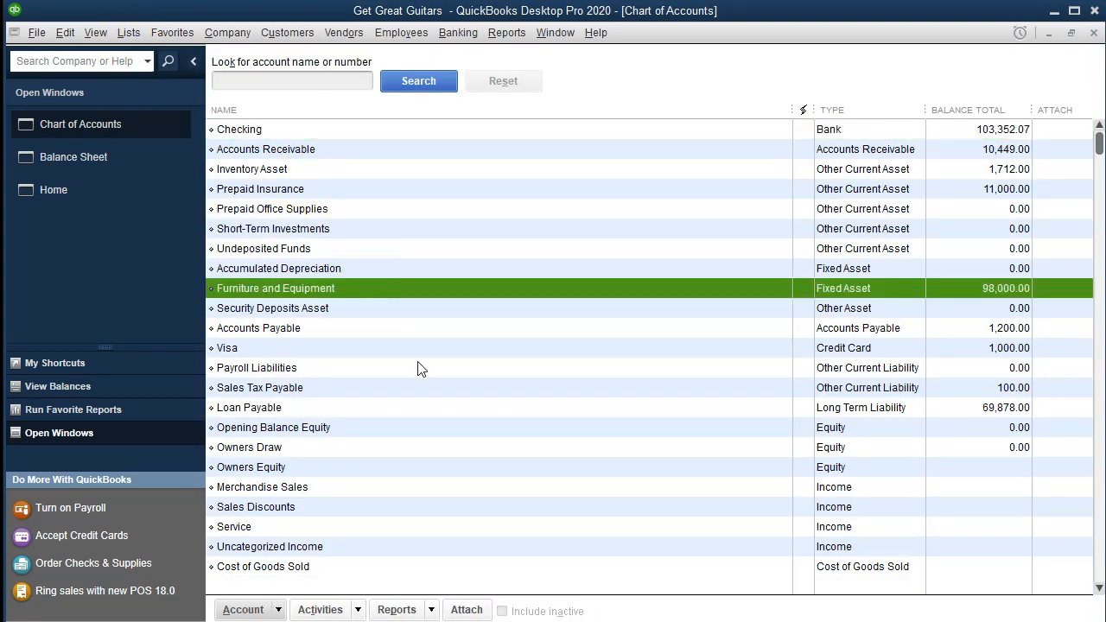
left_click(395, 293)
double_click(392, 293)
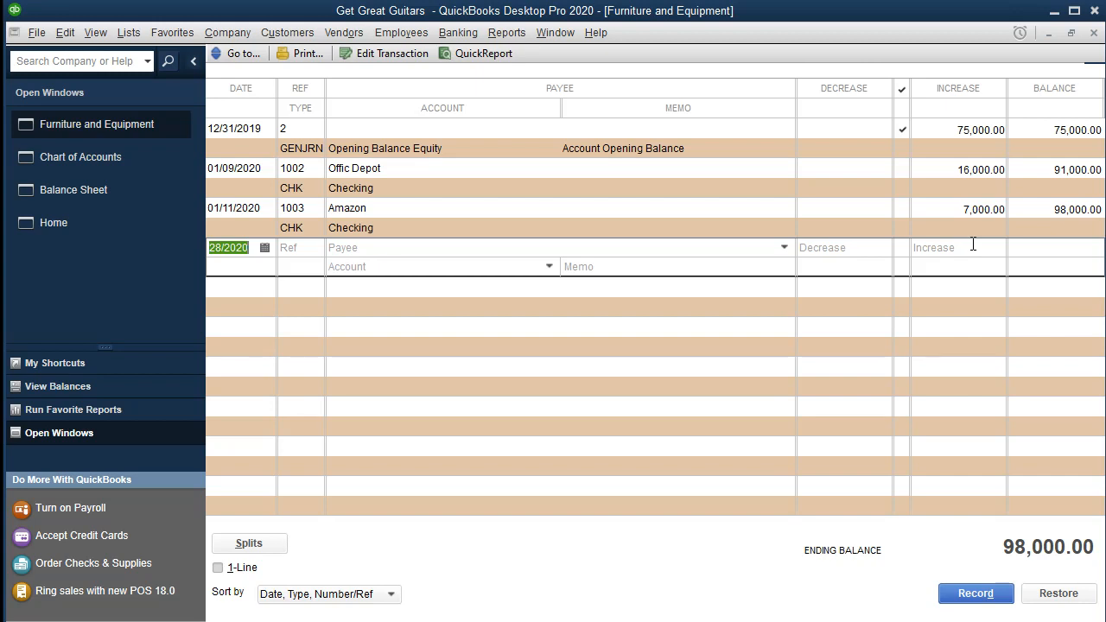
Enter a new register transaction with payee Offic Depot and an increase of 5,000.00, keeping the default date.
key("Tab")
key("Tab")
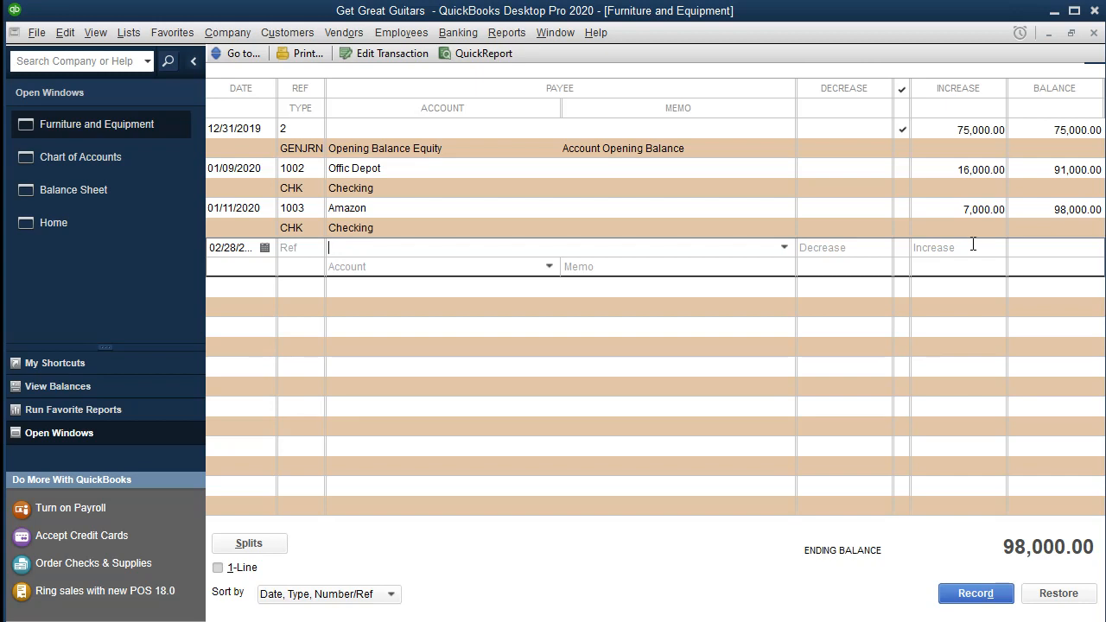
type("Offic Depot")
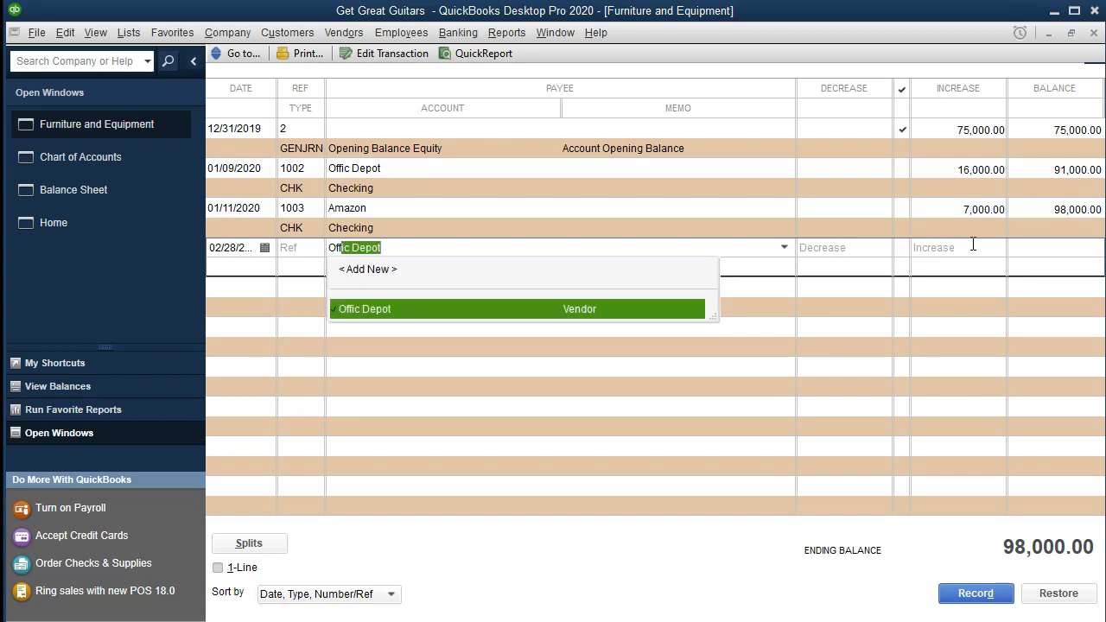
key("Tab")
left_click(973, 245)
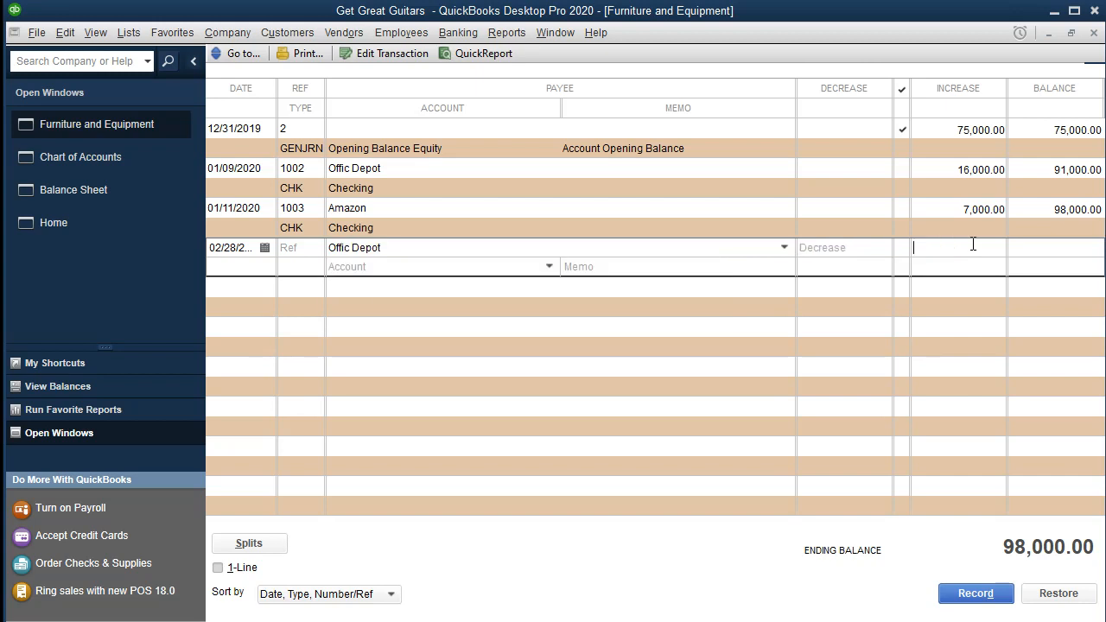
type("5000")
key("Tab")
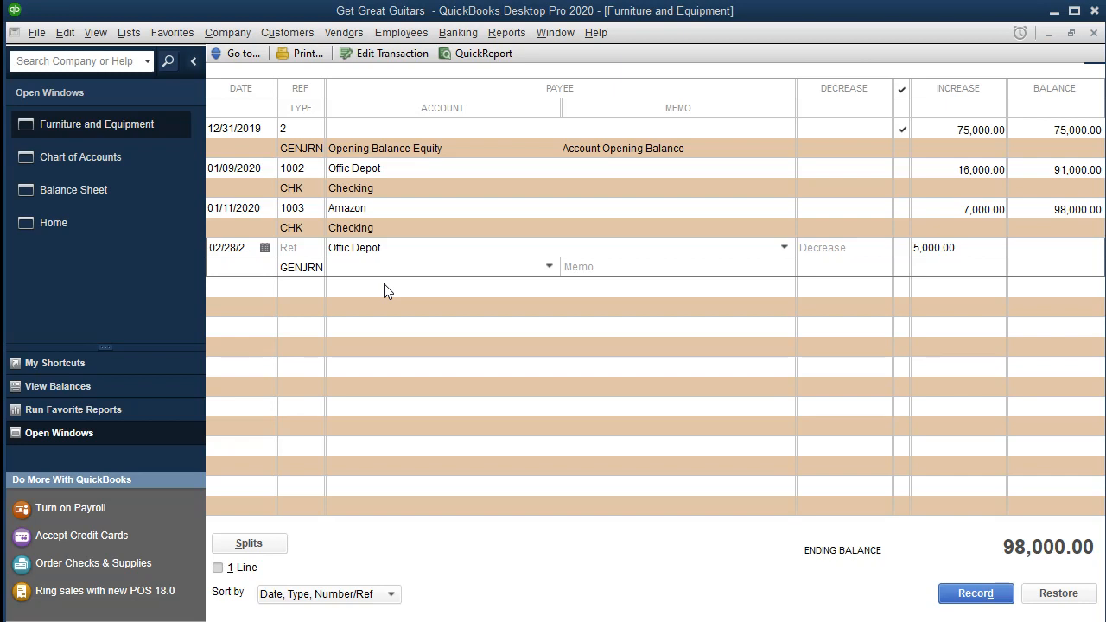
Check the Loan Payable line on the Balance Sheet report.
left_click(104, 198)
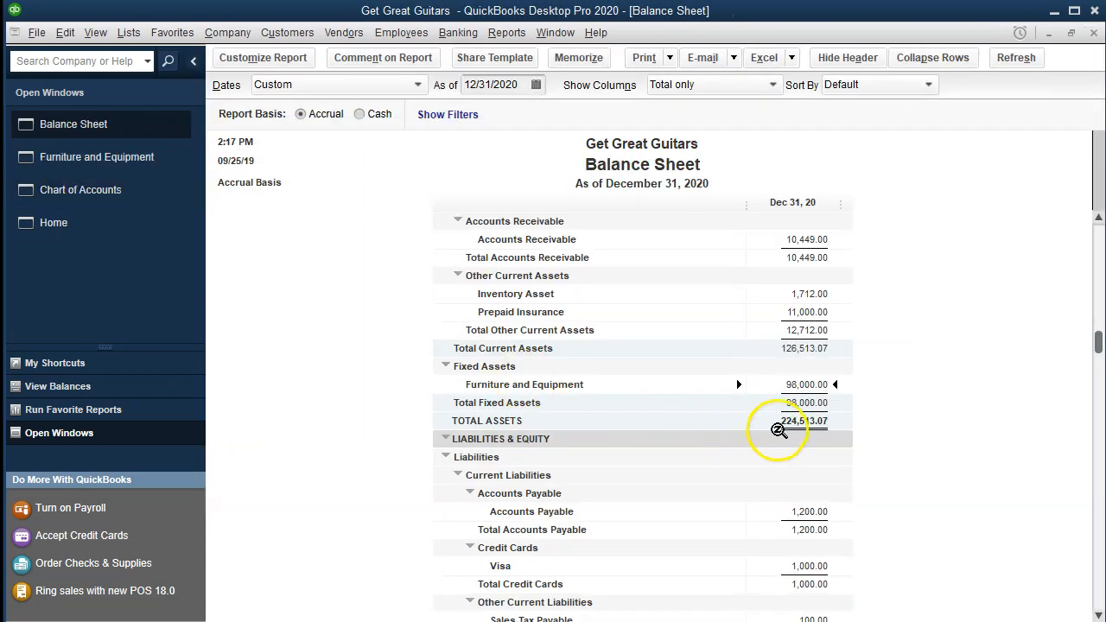
scroll(785, 407, "down", 4)
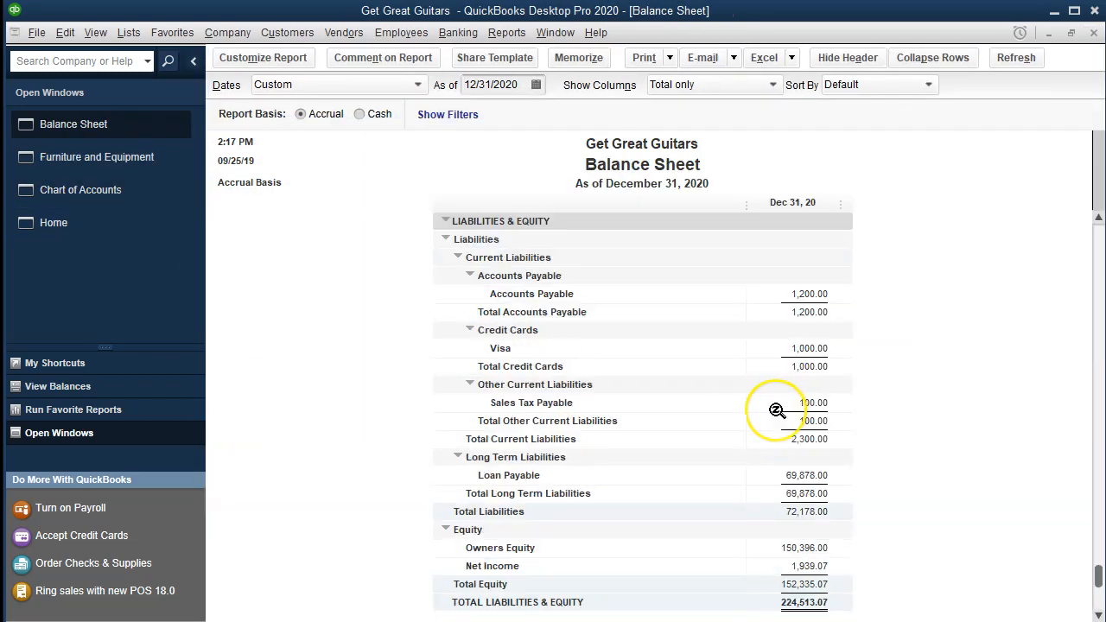
left_click(780, 475)
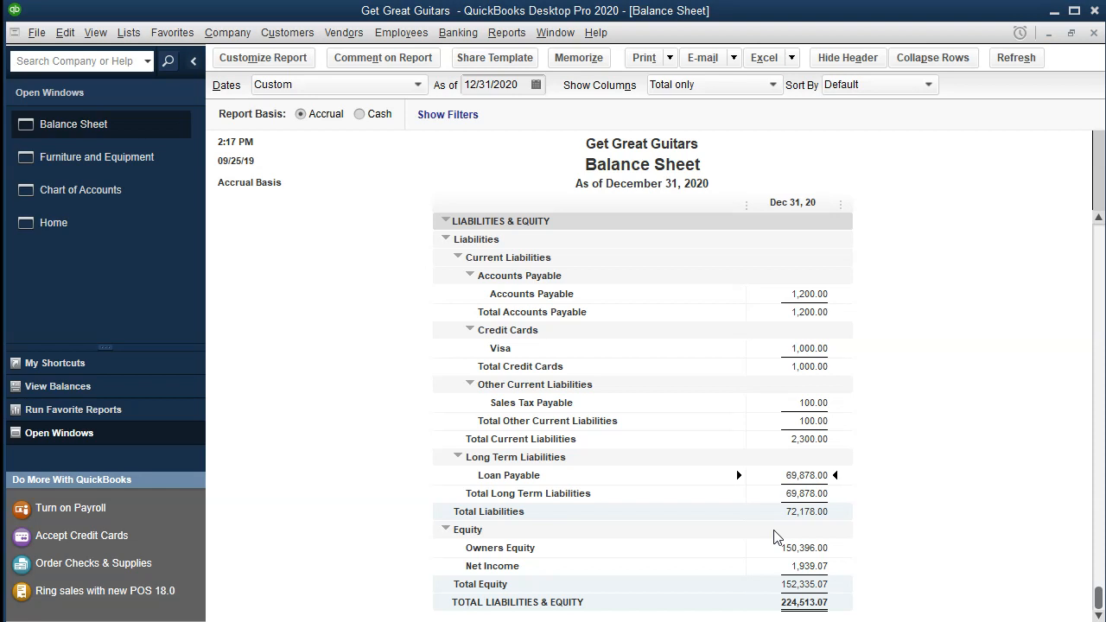
Assign Loan Payable as the account of the new Offic Depot transaction in the Furniture and Equipment register and record it.
left_click(124, 165)
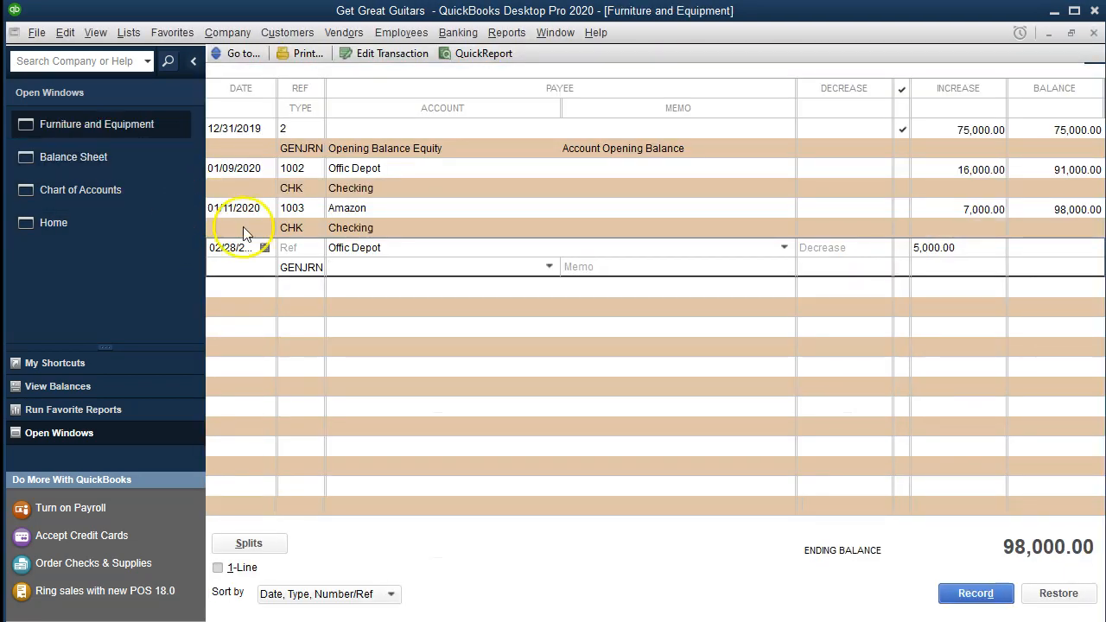
left_click(548, 266)
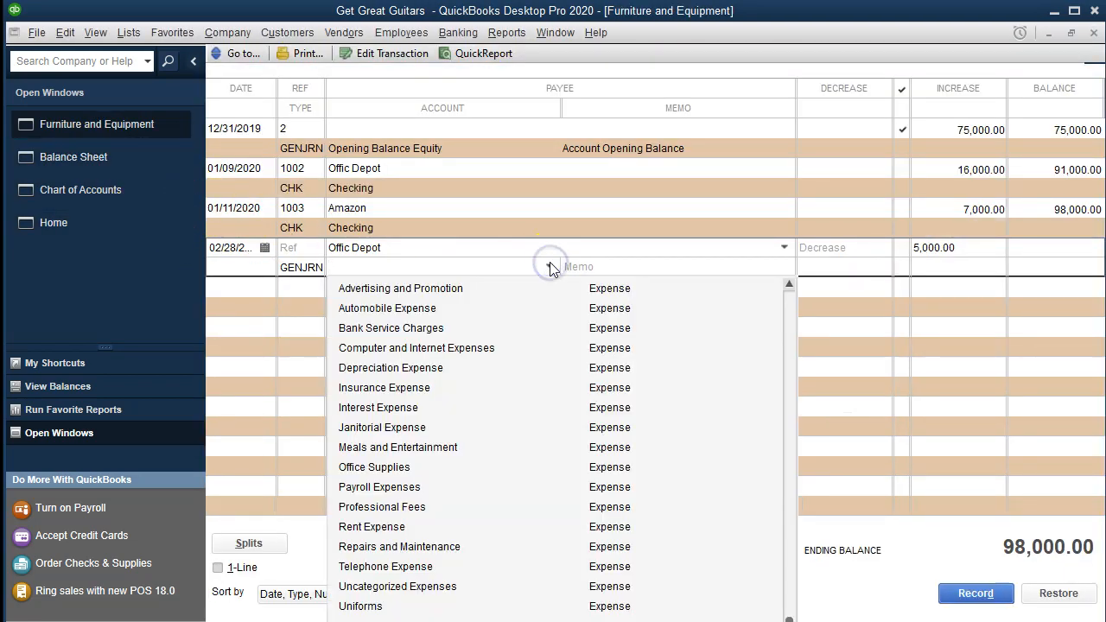
scroll(562, 471, "up", 1)
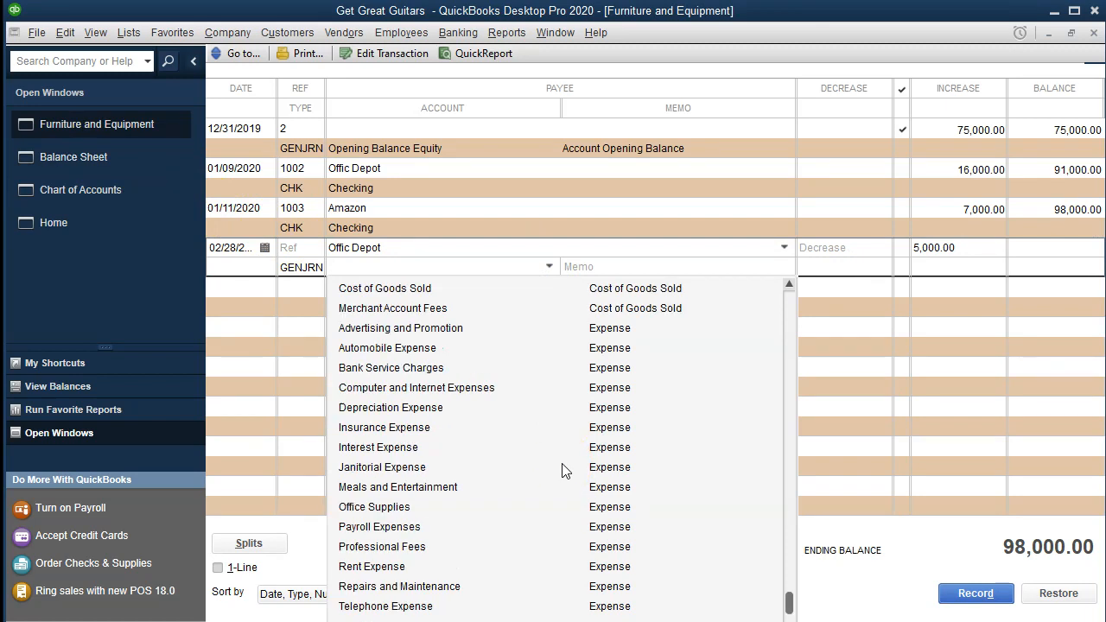
scroll(583, 512, "up", 3)
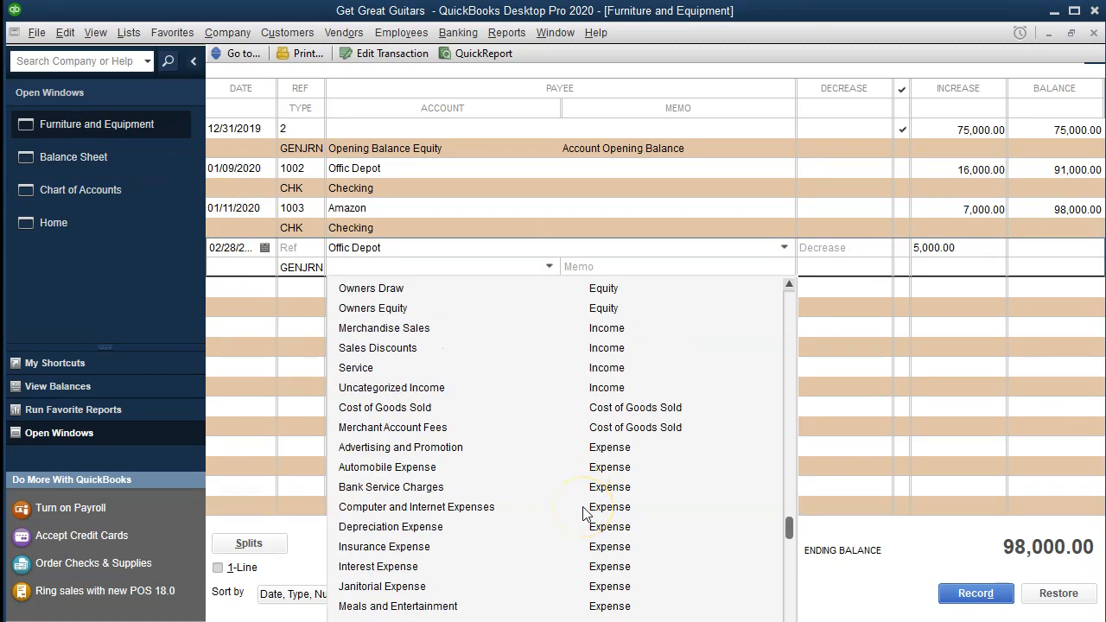
scroll(584, 511, "up", 1)
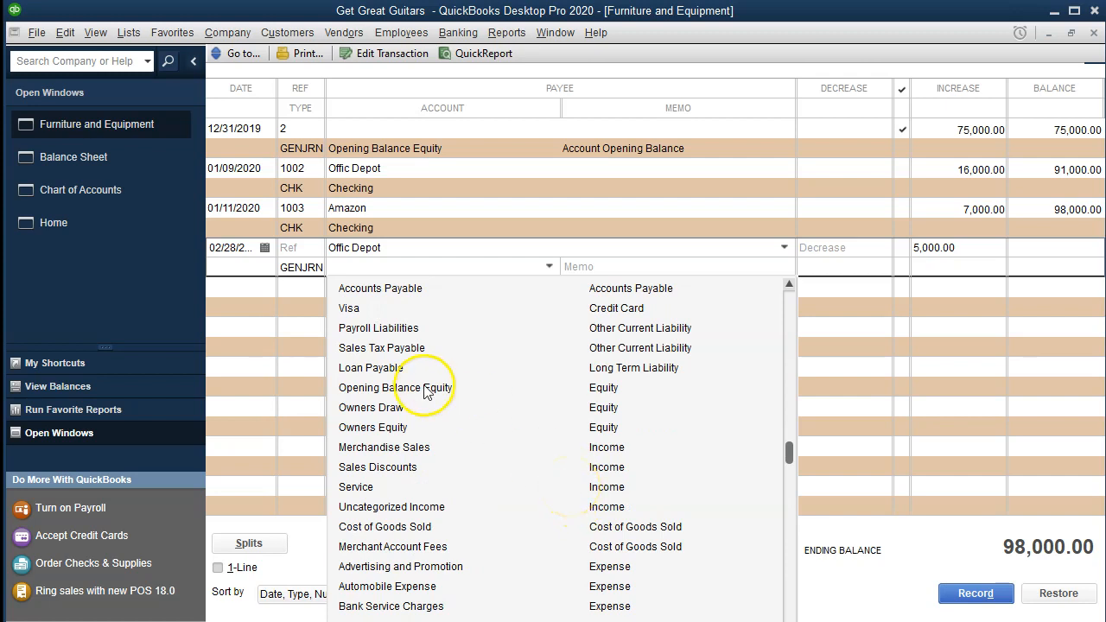
left_click(402, 370)
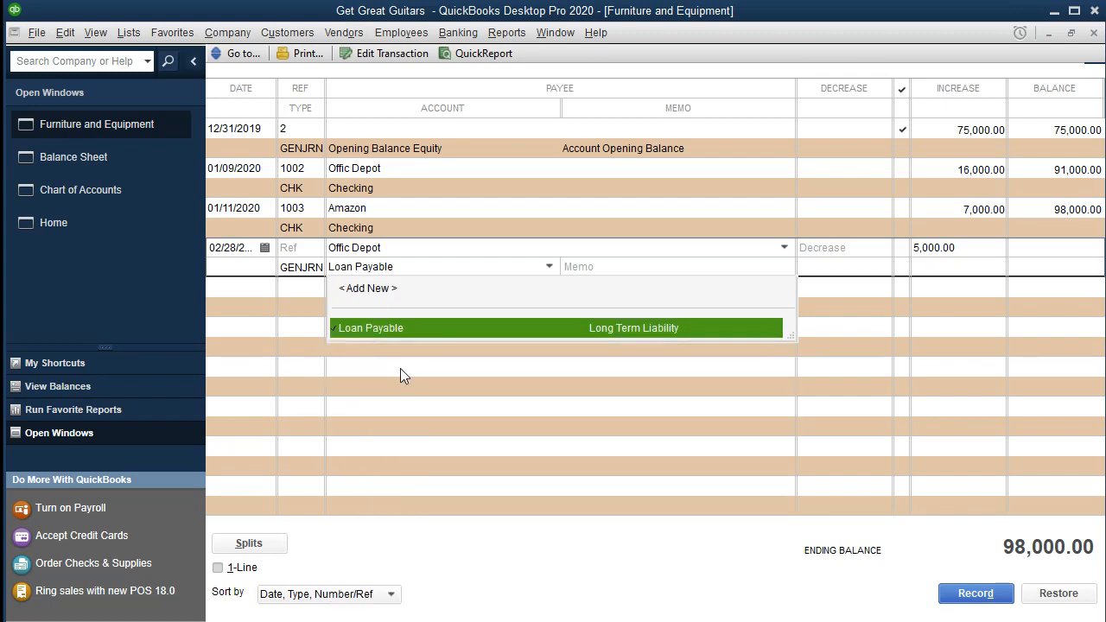
key("Tab")
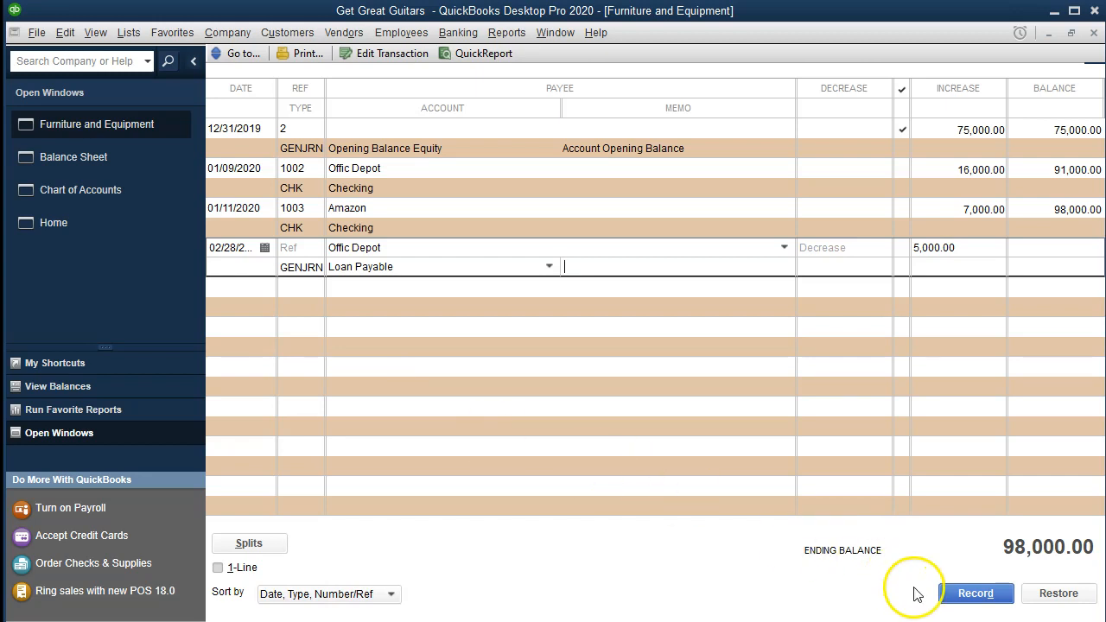
left_click(960, 595)
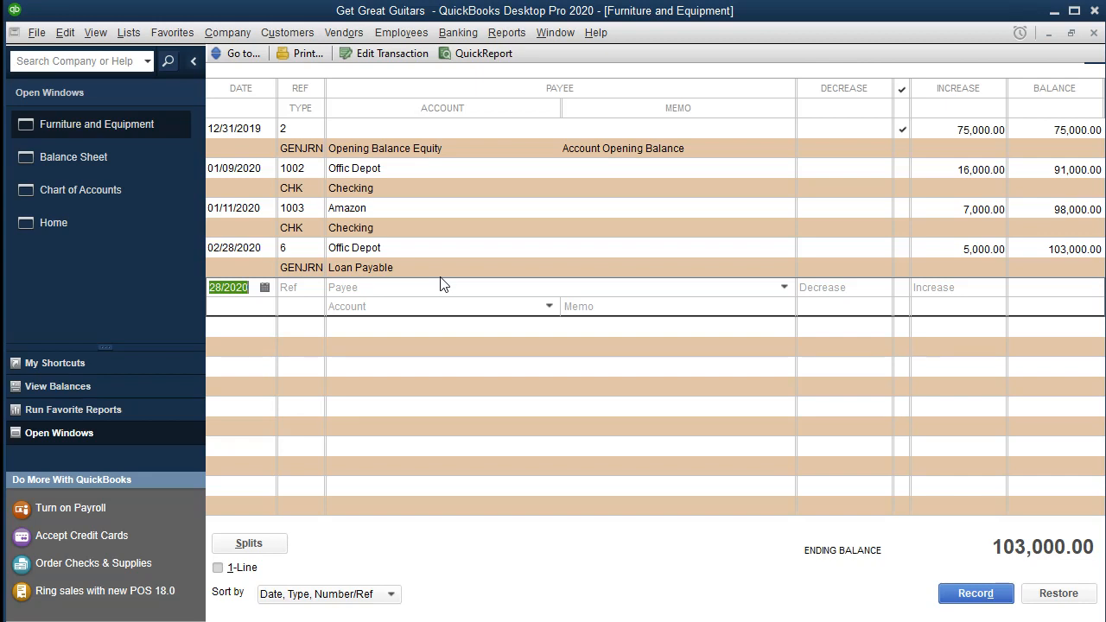
Open the transaction detail behind the Furniture and Equipment balance on the Balance Sheet and check the 5,000.00 Offic Depot line.
left_click(139, 165)
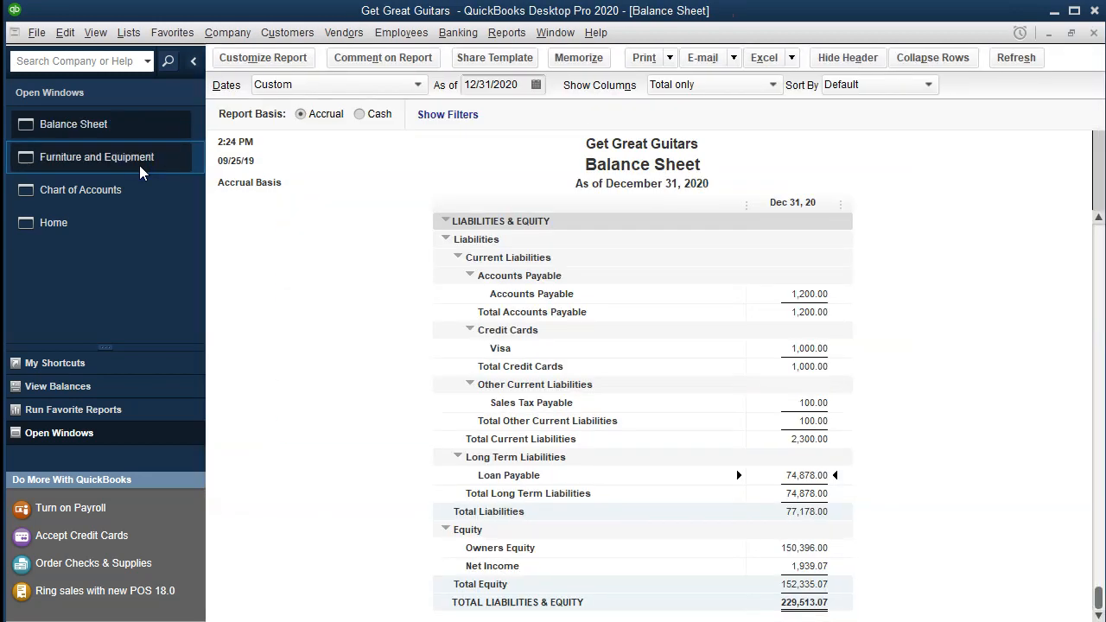
scroll(605, 414, "up", 4)
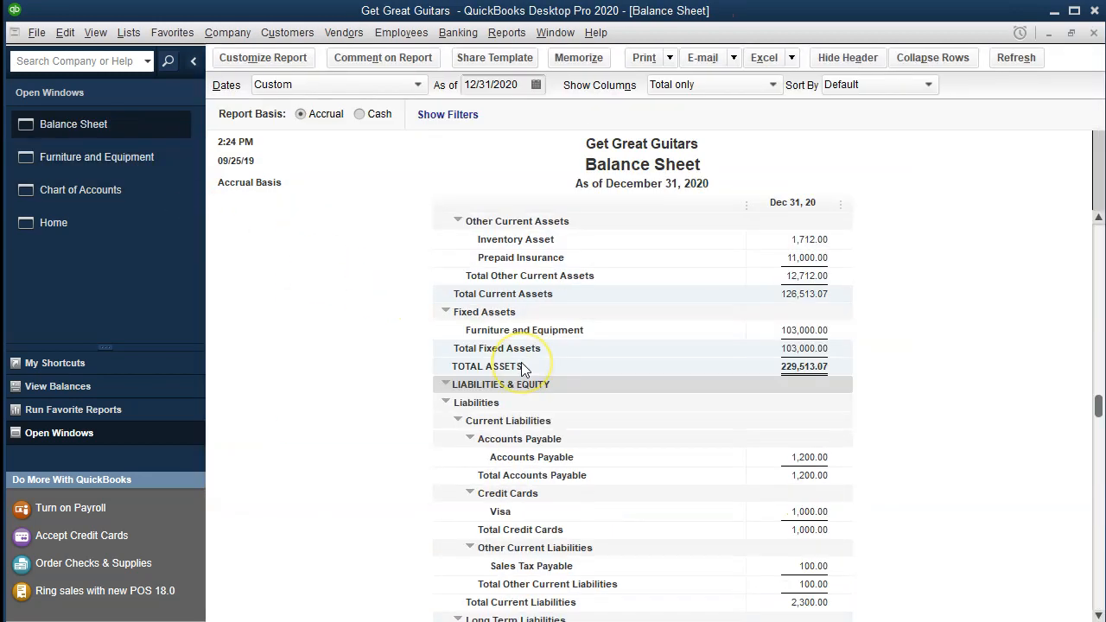
scroll(523, 369, "up", 3)
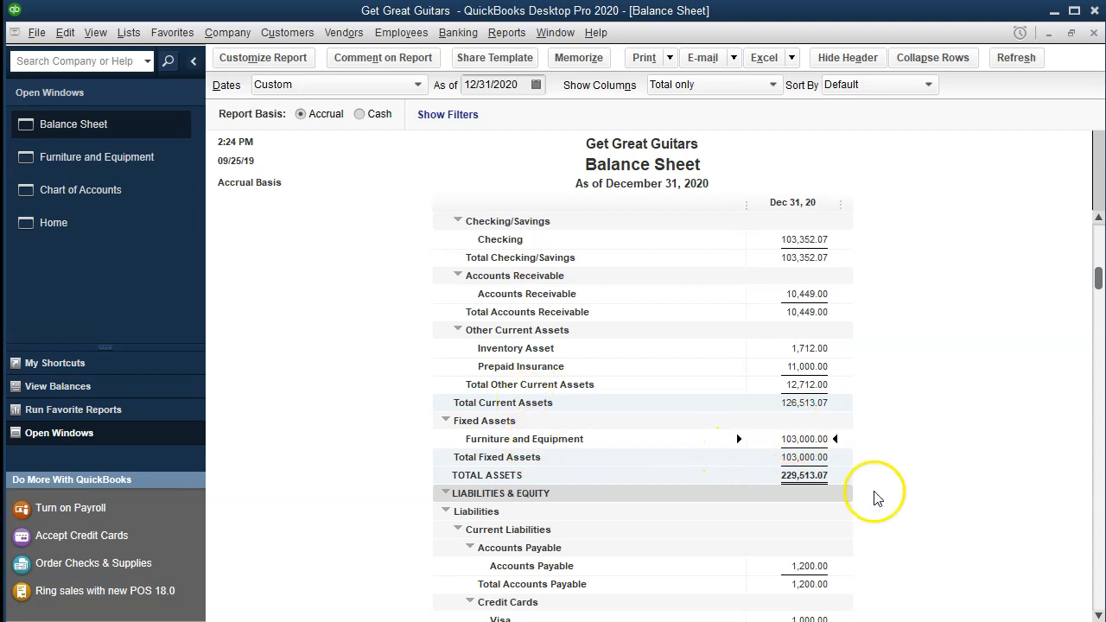
double_click(829, 442)
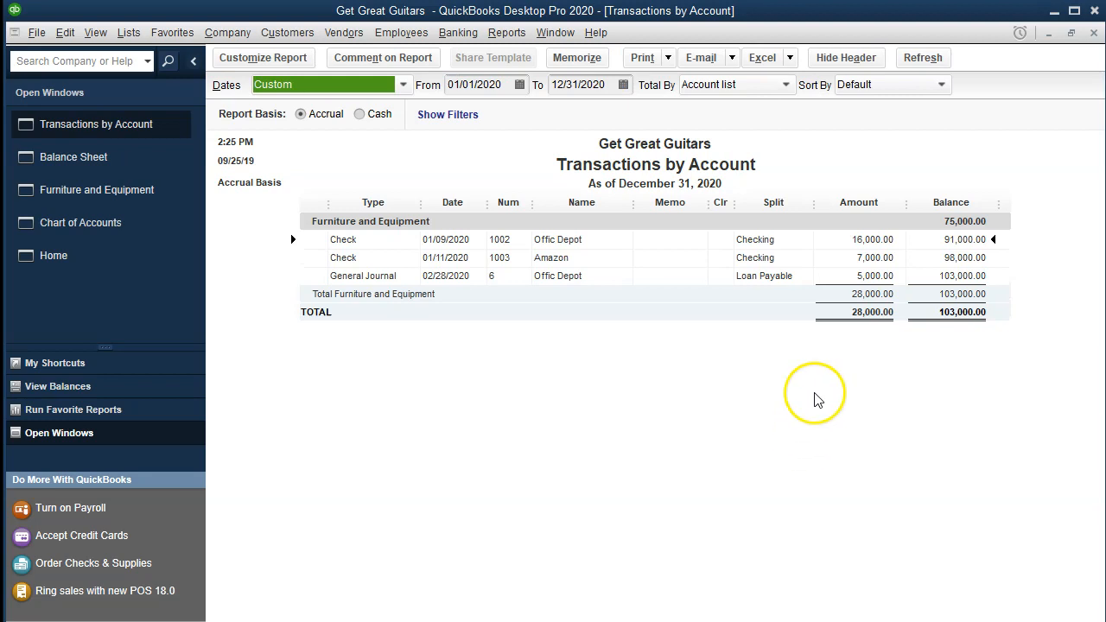
left_click(864, 274)
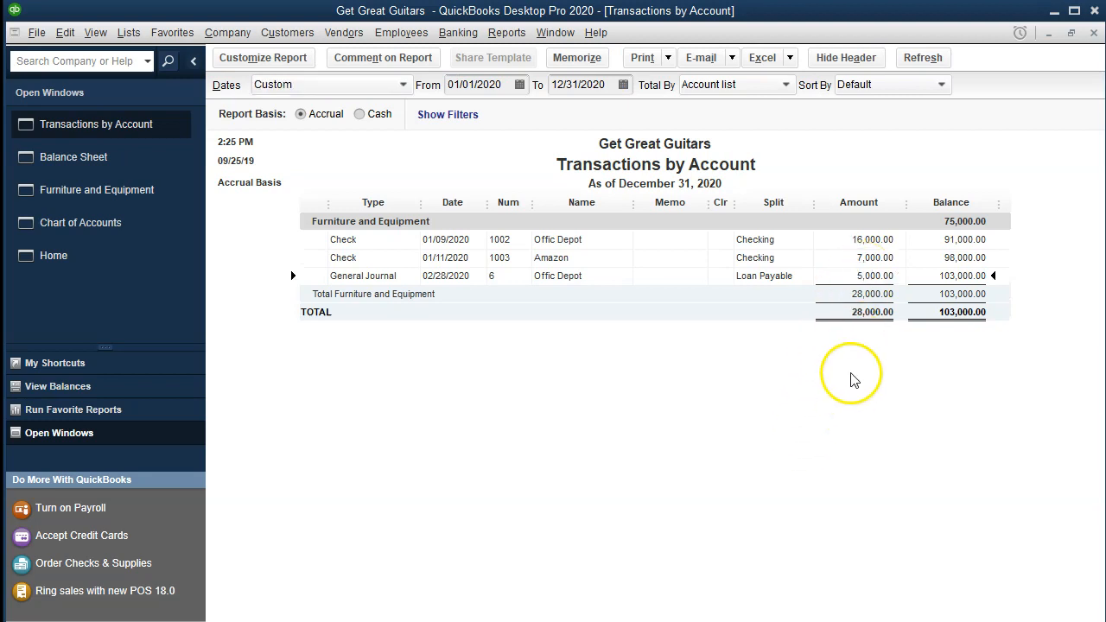
Trace the 5,000.00 Offic Depot line through the register to its general journal entry, and return to the Balance Sheet.
double_click(870, 276)
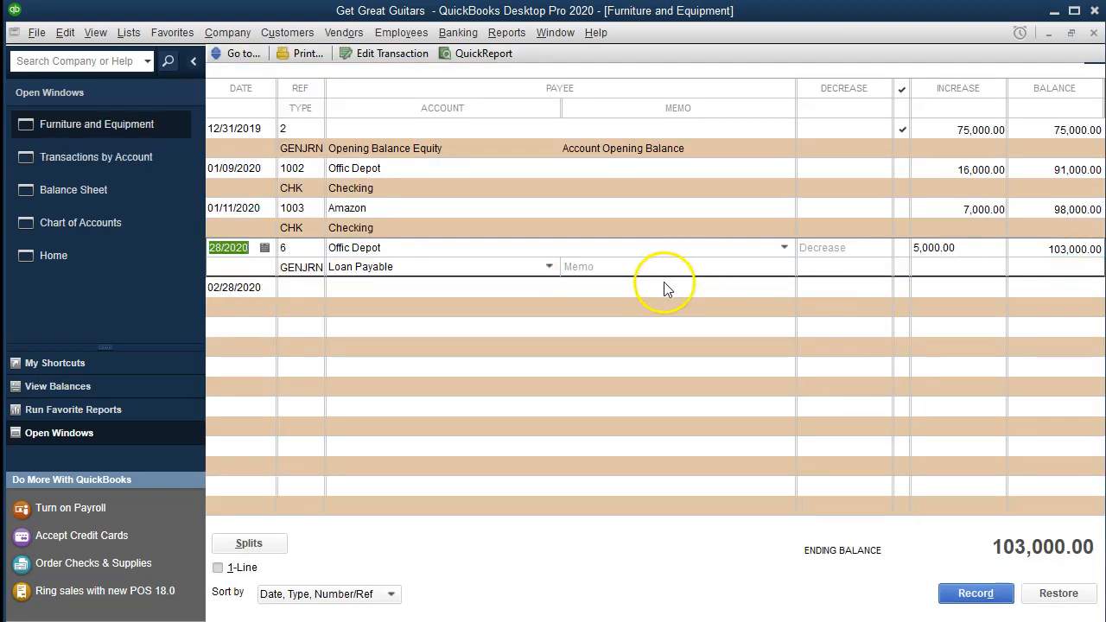
double_click(304, 275)
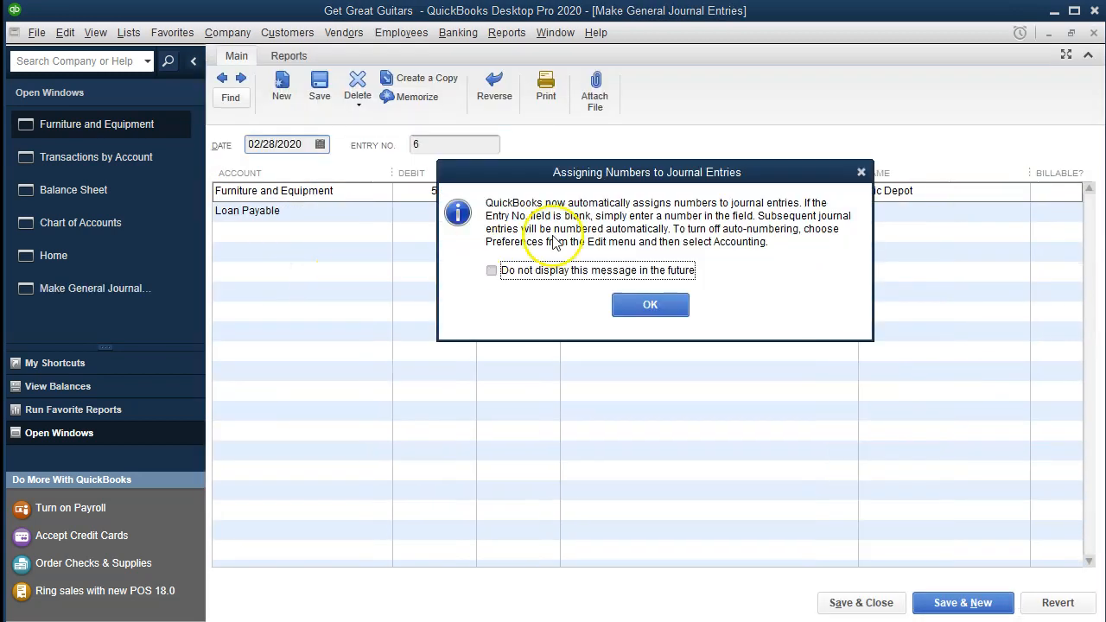
left_click(861, 173)
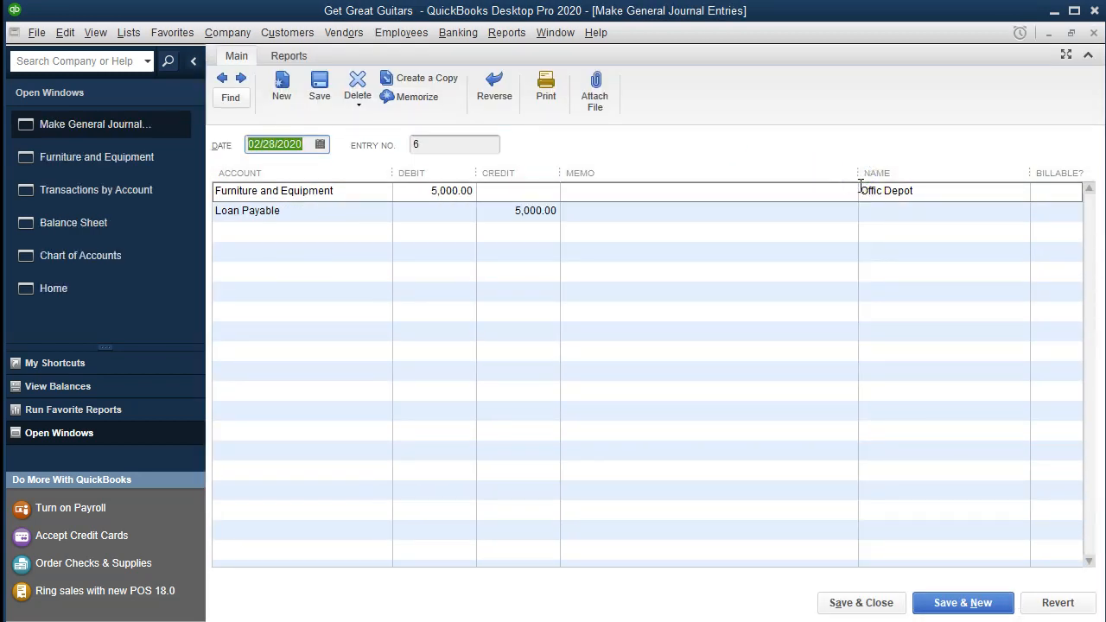
left_click(1095, 32)
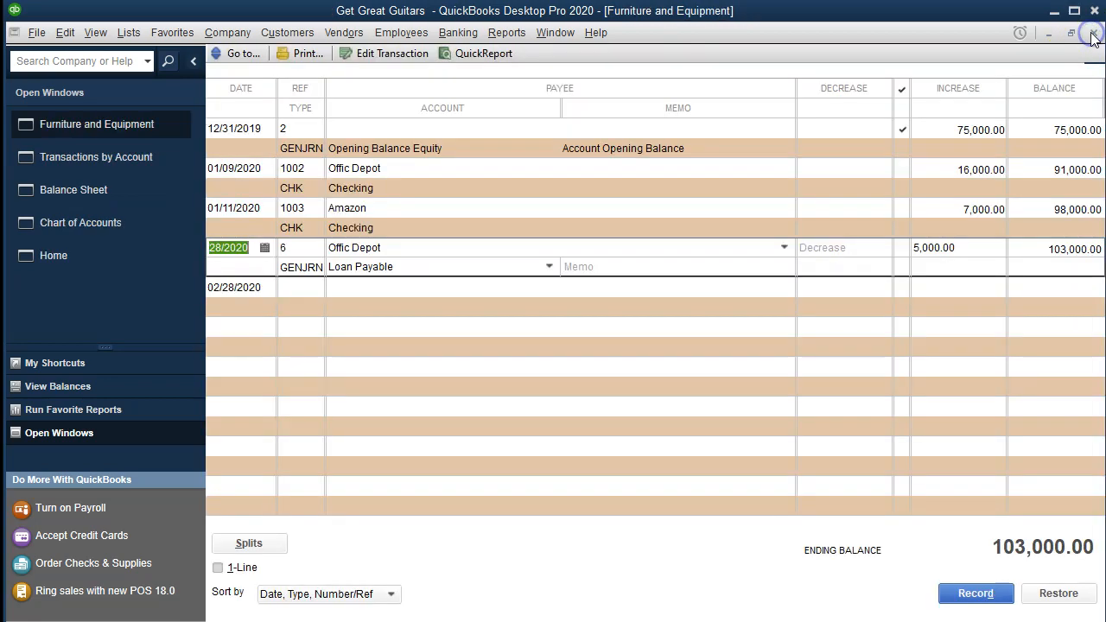
left_click(1094, 33)
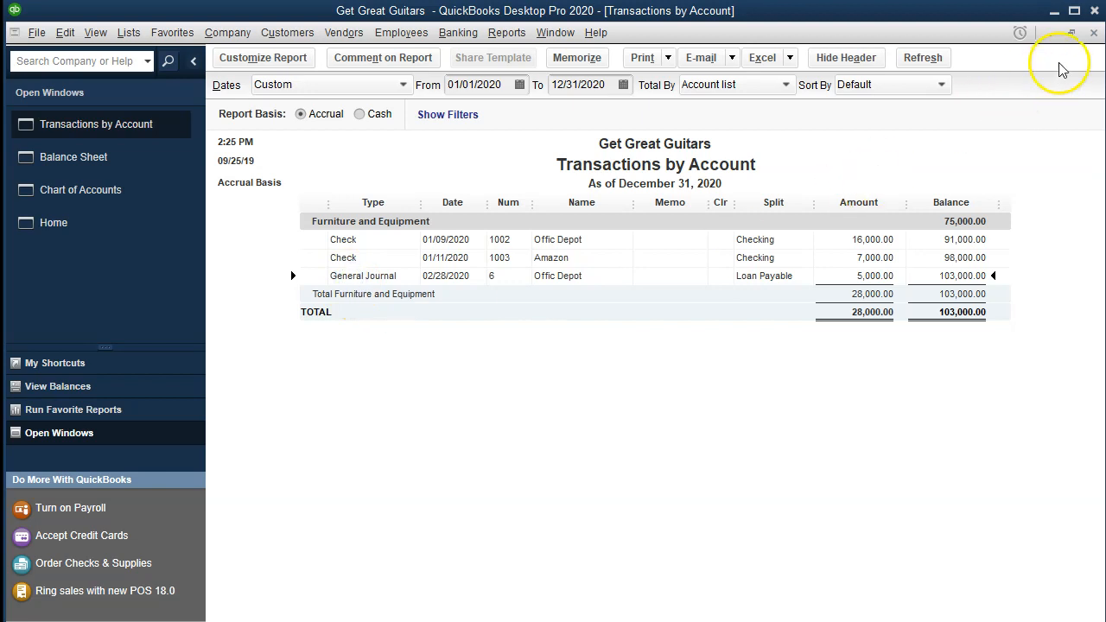
left_click(1094, 32)
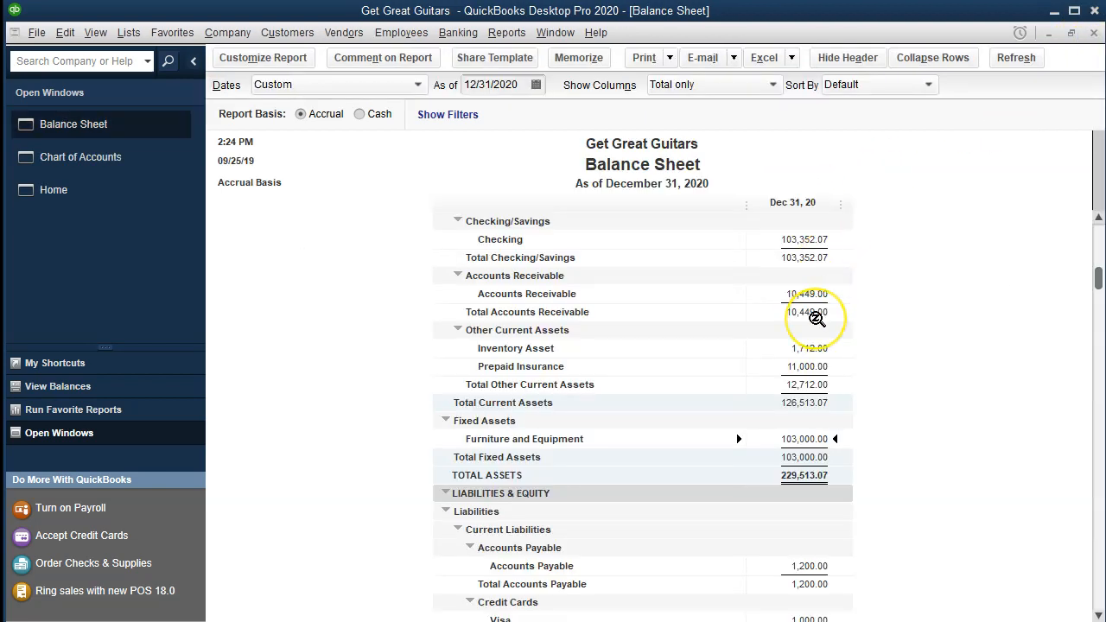
Open the transaction detail behind the Loan Payable balance on the Balance Sheet.
scroll(817, 316, "down", 4)
scroll(817, 318, "down", 3)
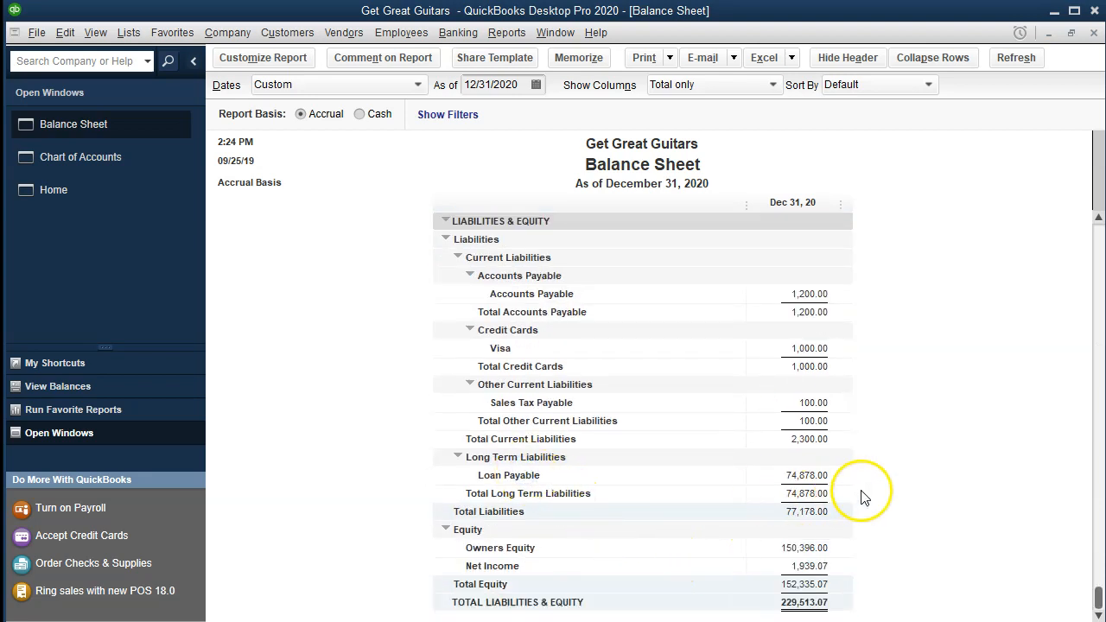
left_click(821, 477)
double_click(814, 476)
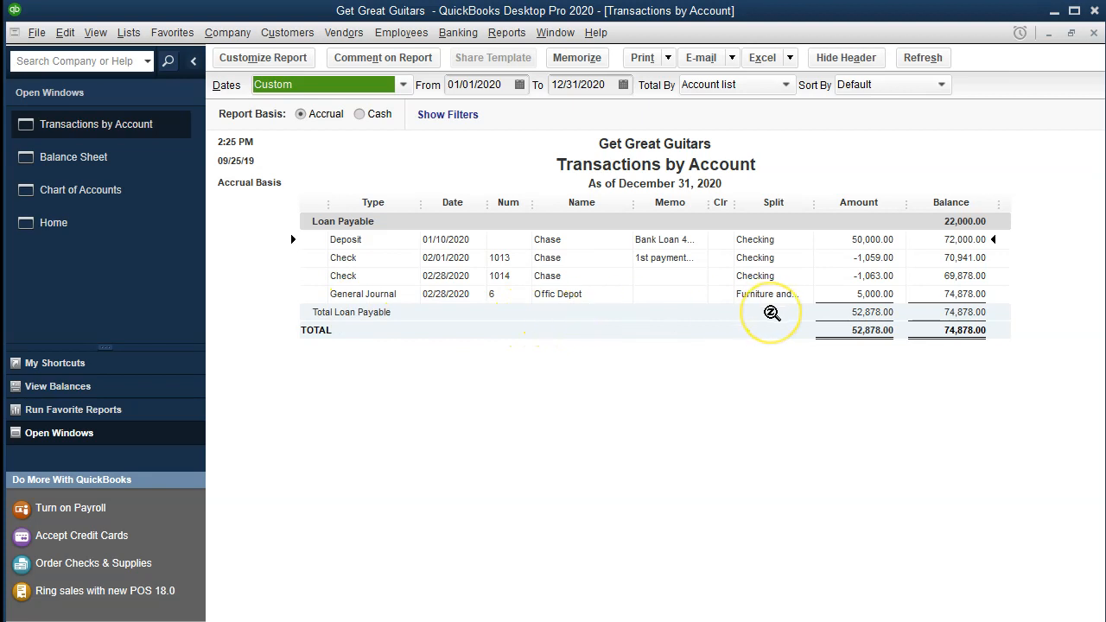
Open the journal entry behind the 5,000.00 Offic Depot line in the Loan Payable detail, and close back to the Balance Sheet.
left_click(845, 298)
double_click(845, 298)
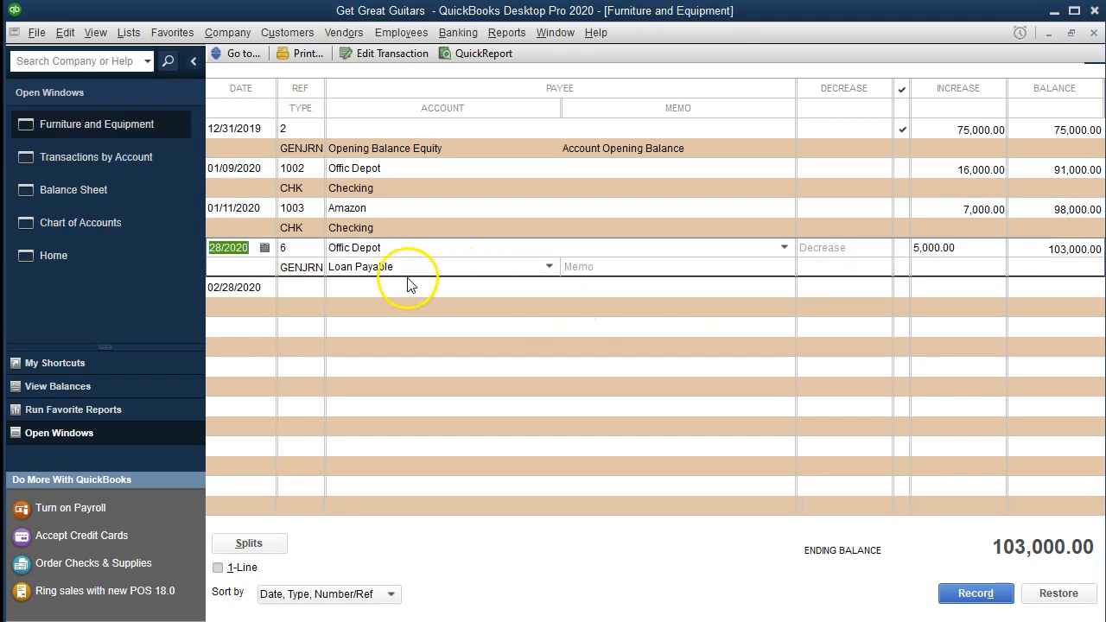
left_click(309, 271)
left_click(309, 271)
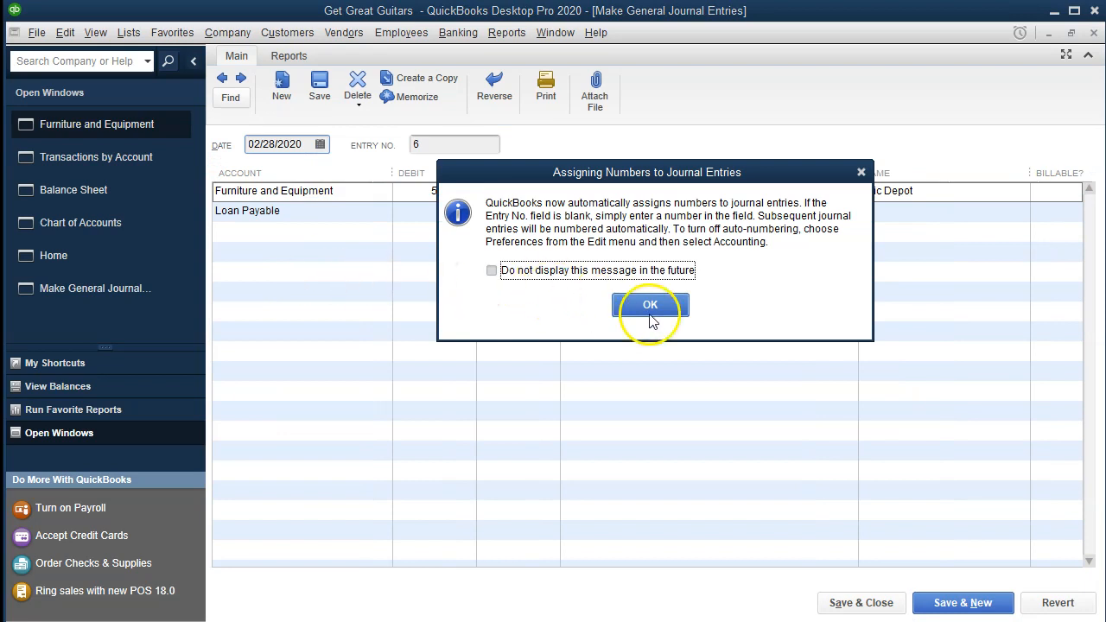
left_click(861, 172)
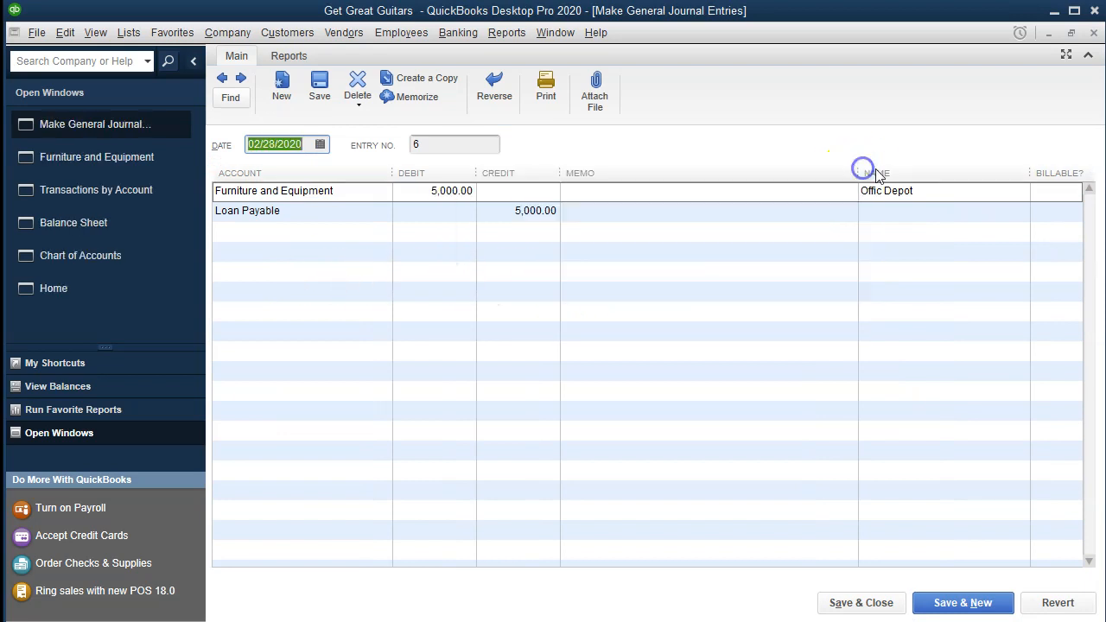
left_click(1094, 32)
left_click(1095, 33)
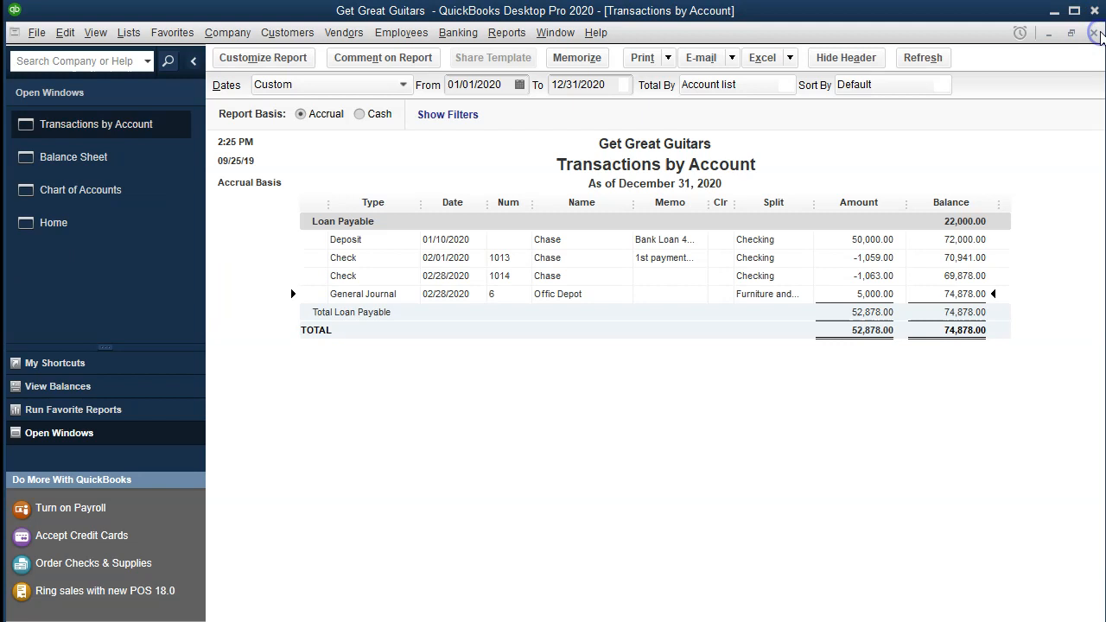
left_click(1094, 32)
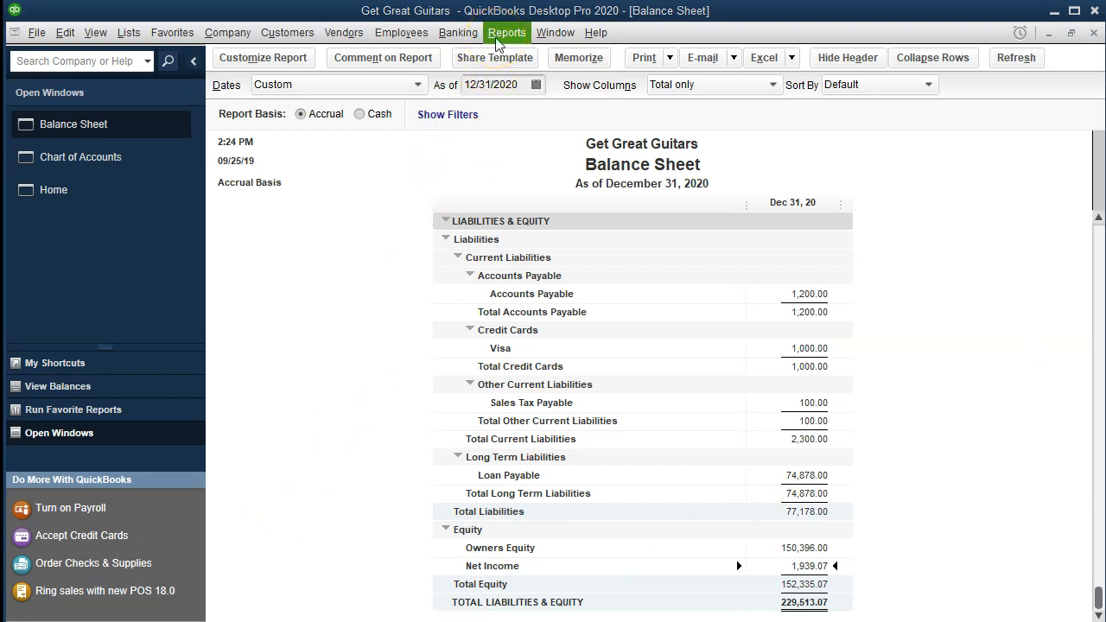
Create a Trial Balance report for the period 01/01/2020 to 12/31/2020.
left_click(497, 38)
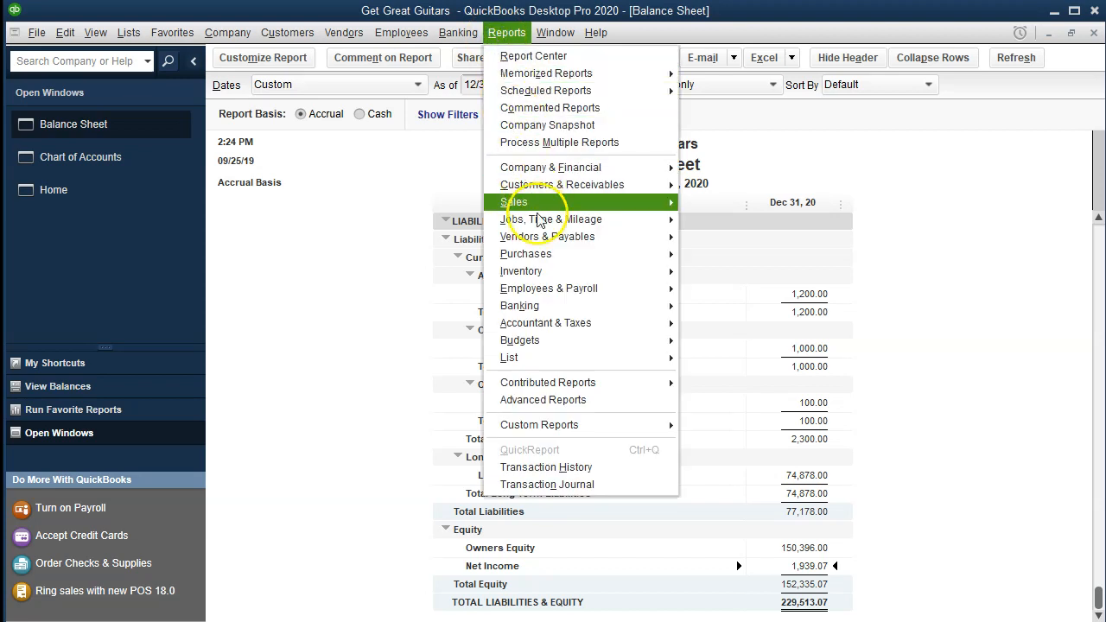
mouse_move(635, 325)
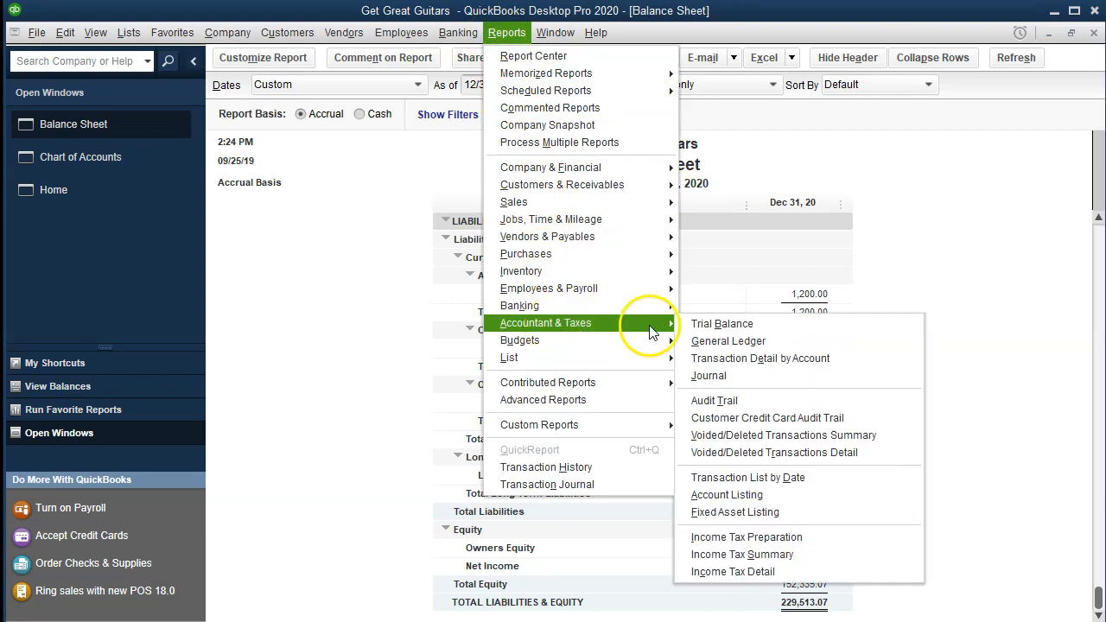
left_click(706, 325)
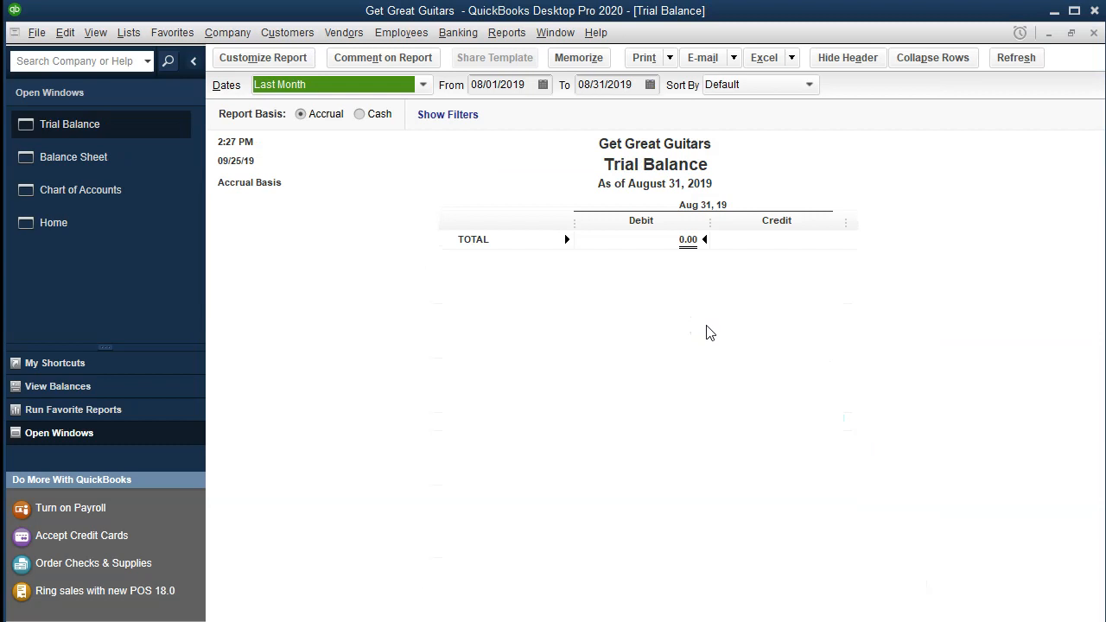
key("Tab")
type("010120")
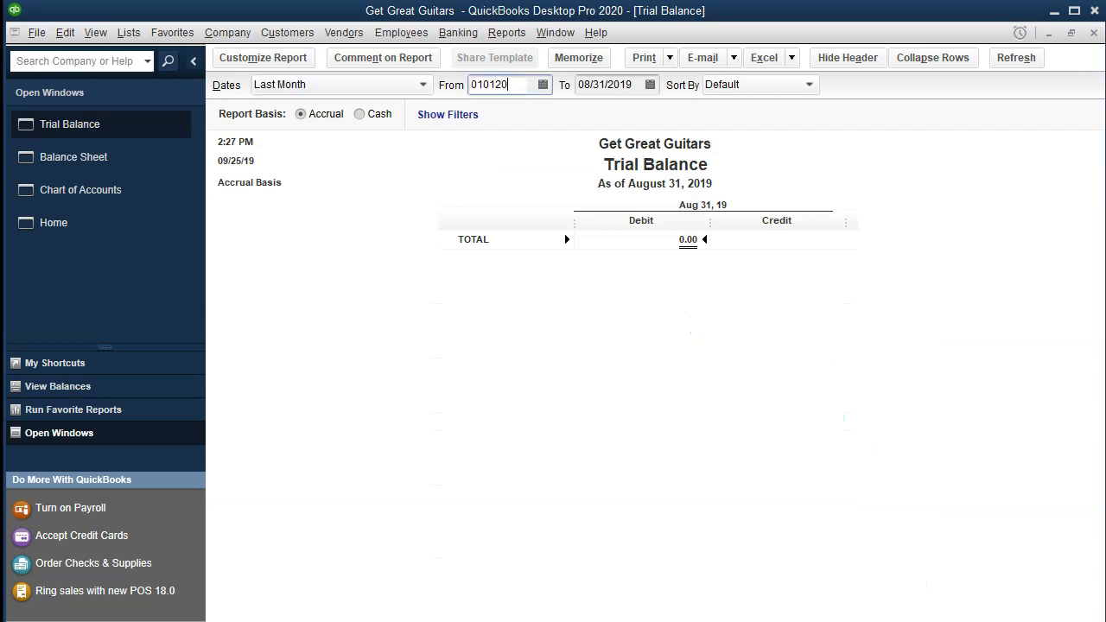
key("Tab")
type("123120")
key("Tab")
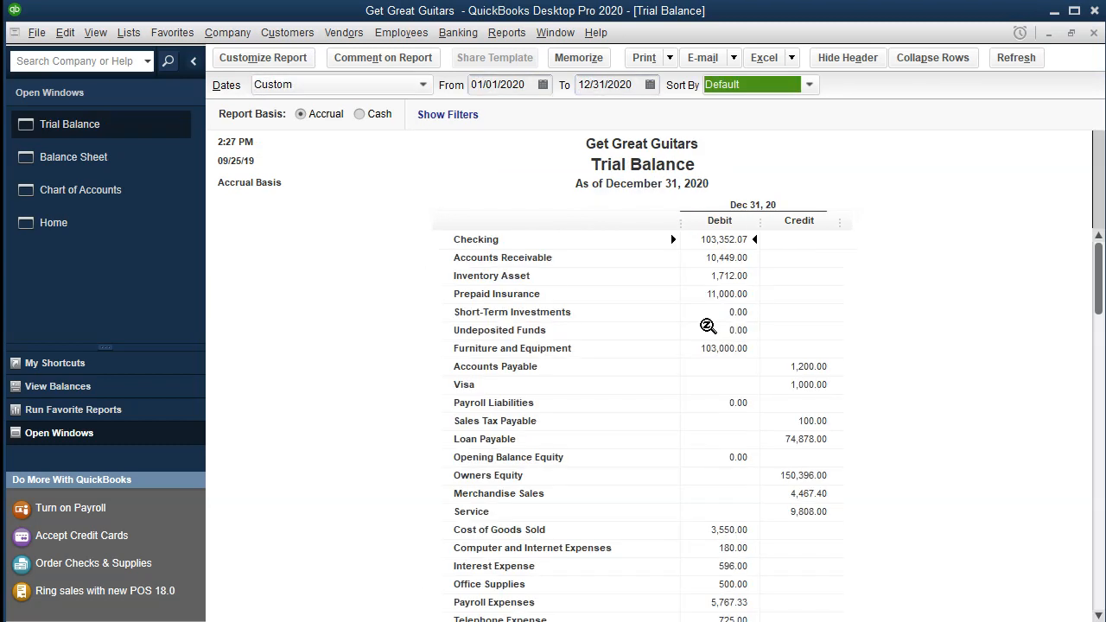
Review the account balances on the Trial Balance down to the debit and credit totals.
scroll(709, 328, "down", 1)
scroll(718, 259, "up", 1)
left_click(870, 260)
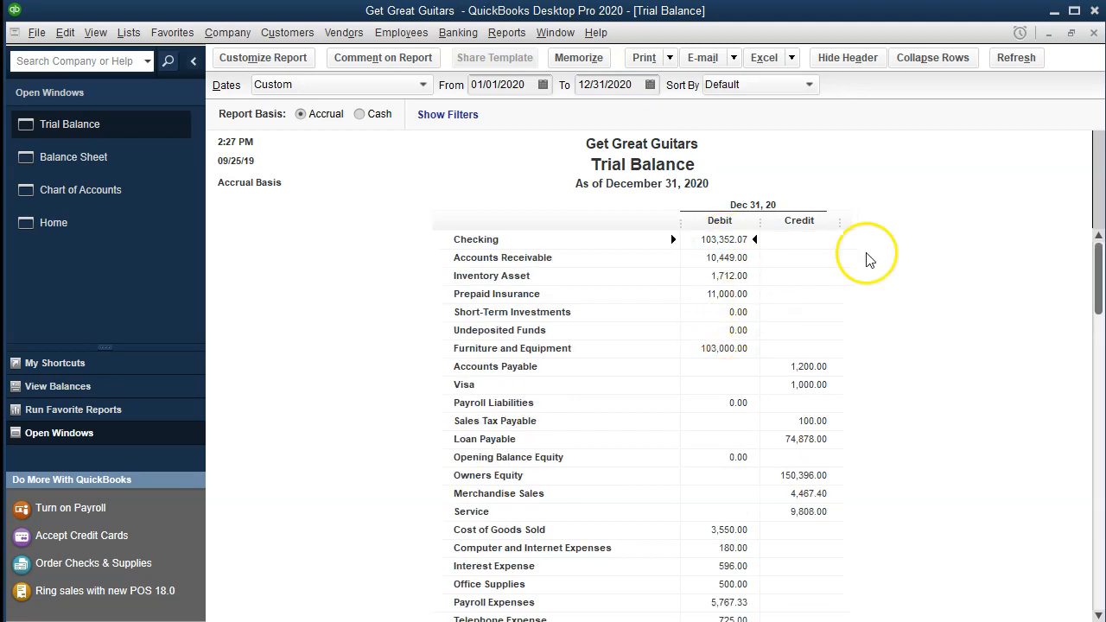
key("Down")
key("Down")
key("Down")
key("Down")
key("Down")
key("Down")
key("Down")
key("Down")
key("Down")
key("Down")
key("Down")
key("Down")
key("Down")
key("Down")
key("Down")
key("Down")
key("Down")
key("Down")
key("Down")
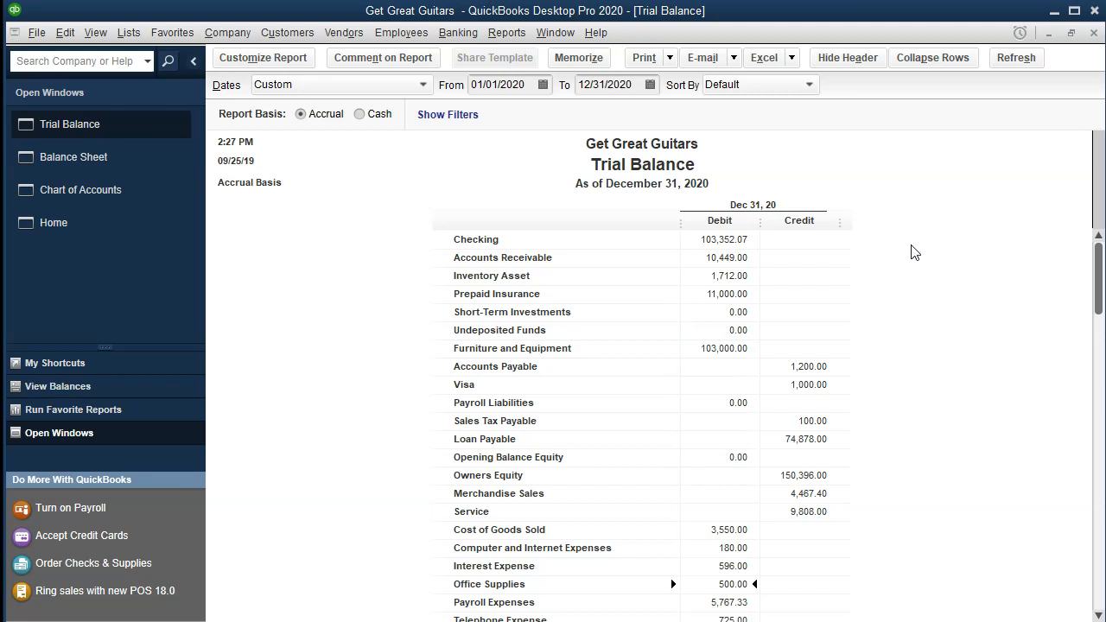
key("Down")
key("Down")
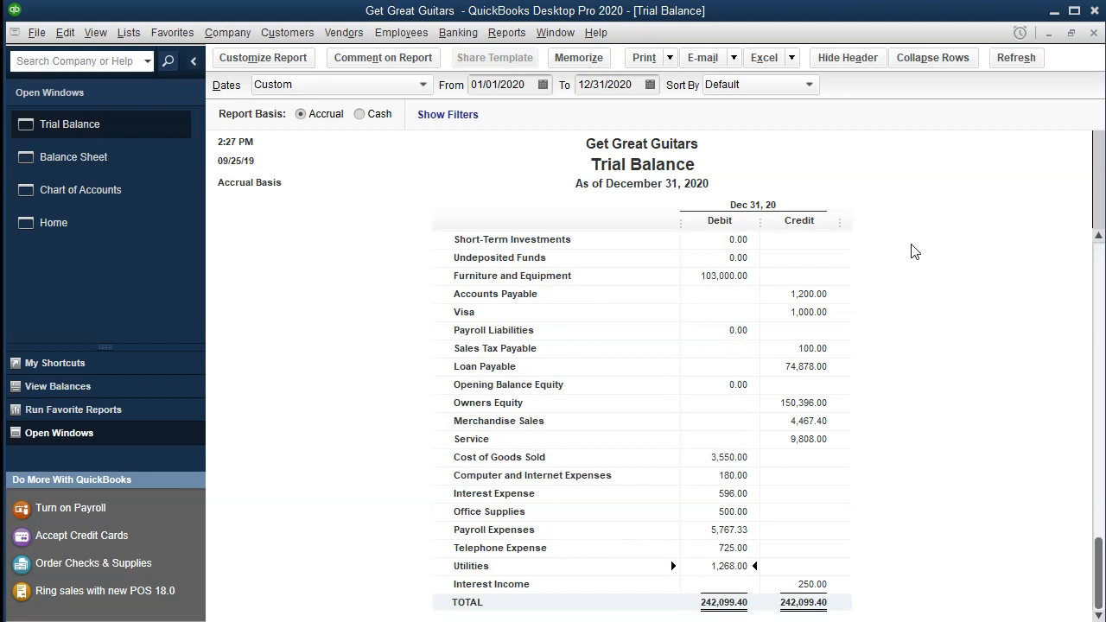